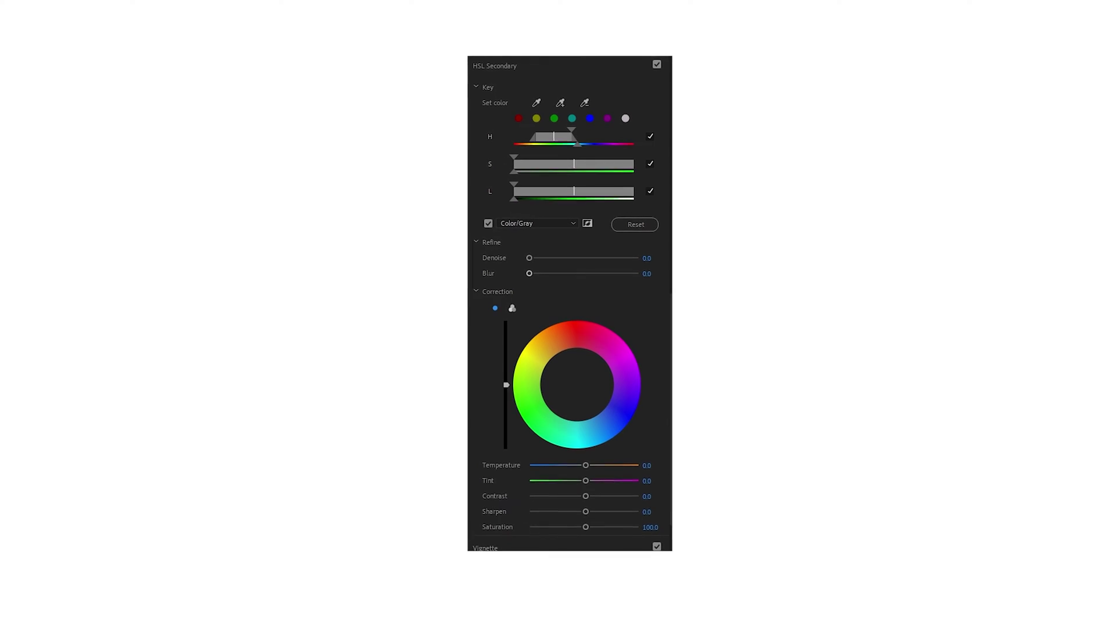
# Select the HSL Secondary Clip on the V1 timeline track for colour grading
pyautogui.click(557, 147)
pyautogui.moveTo(556, 141)
pyautogui.mouseDown()
pyautogui.moveTo(552, 113)
pyautogui.moveTo(556, 138)
pyautogui.mouseUp()
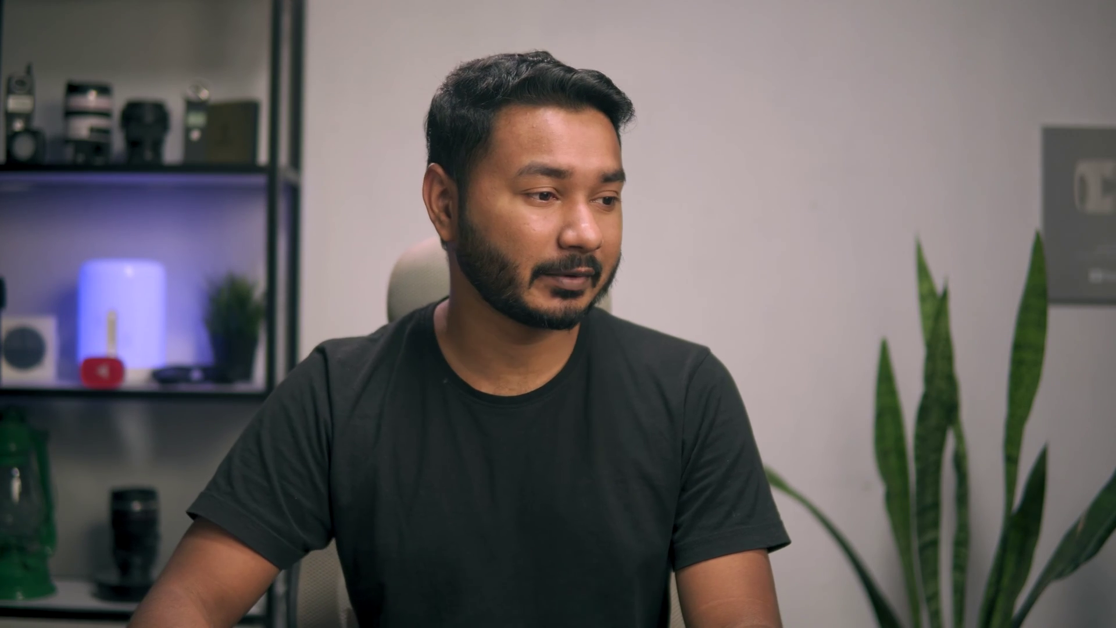
pyautogui.click(583, 497)
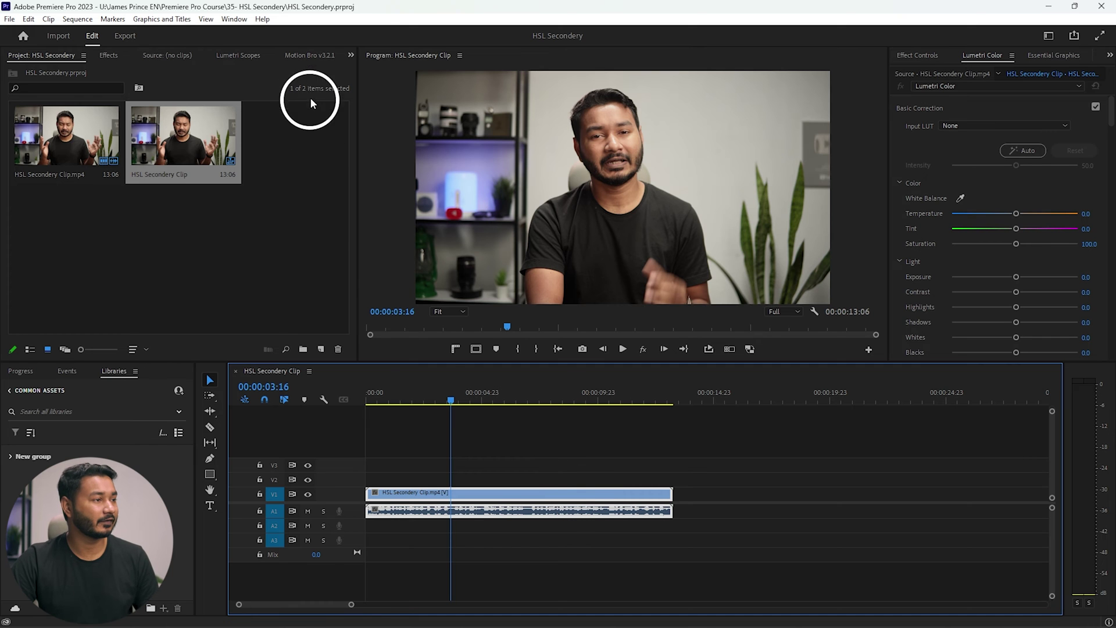
# Show the Lumetri Color panel, collapse Curves, and expand HSL Secondary down to its Key, Refine and Correction controls
pyautogui.click(236, 20)
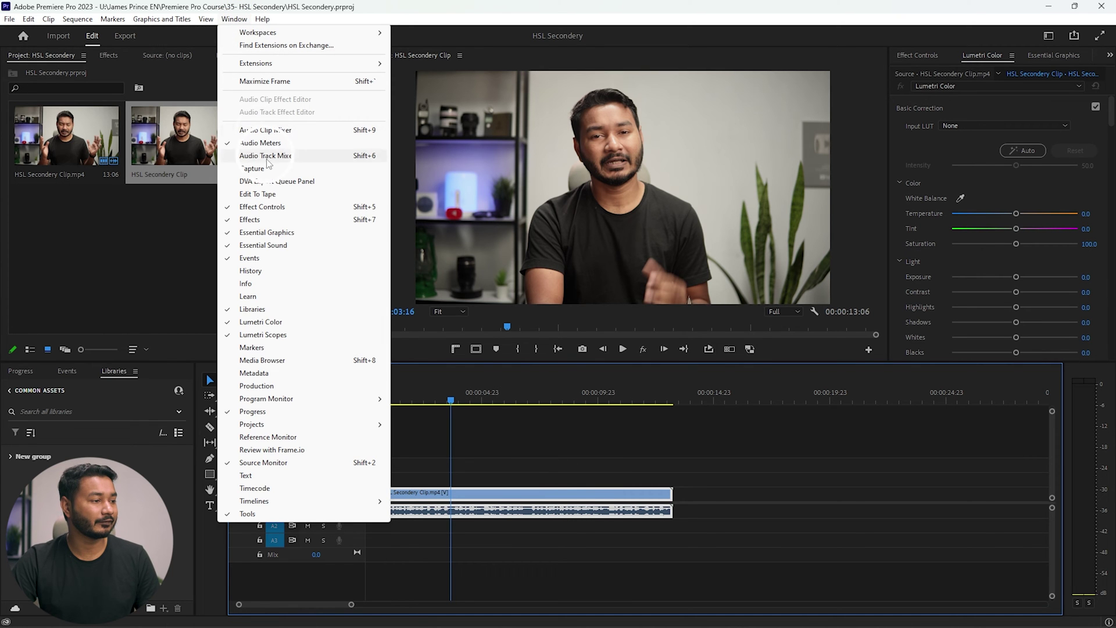
pyautogui.click(269, 325)
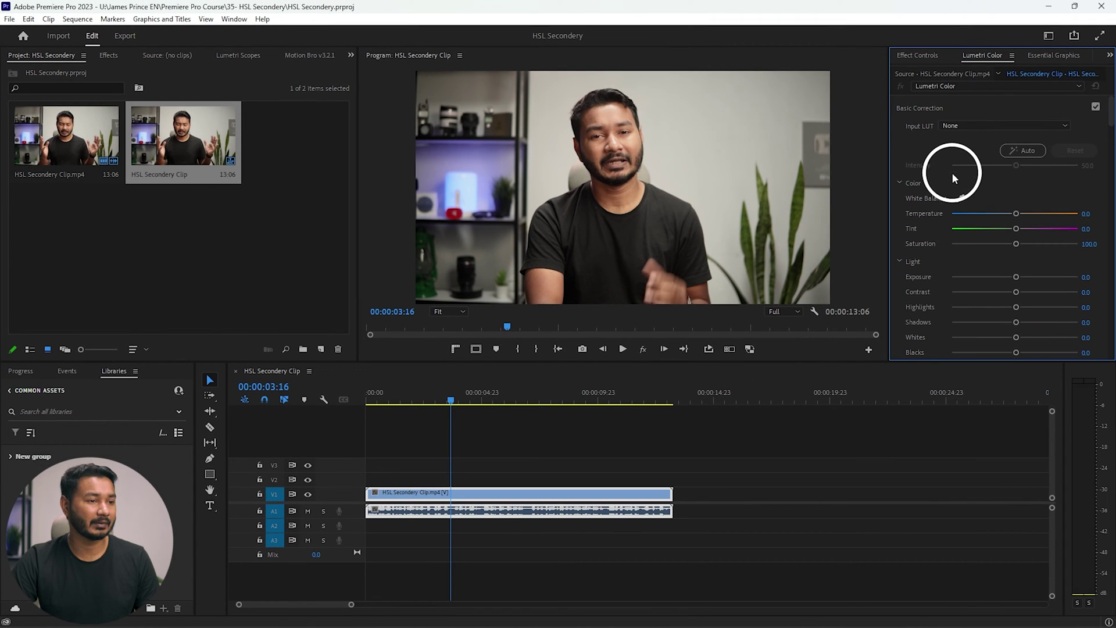
pyautogui.scroll(-10, 936, 177)
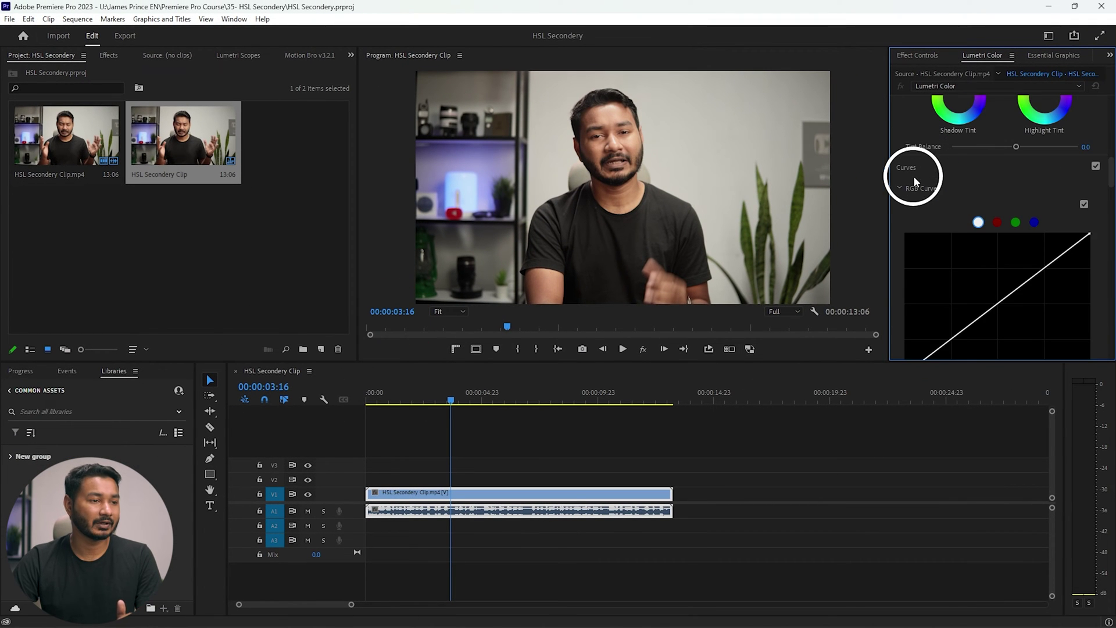
pyautogui.click(913, 177)
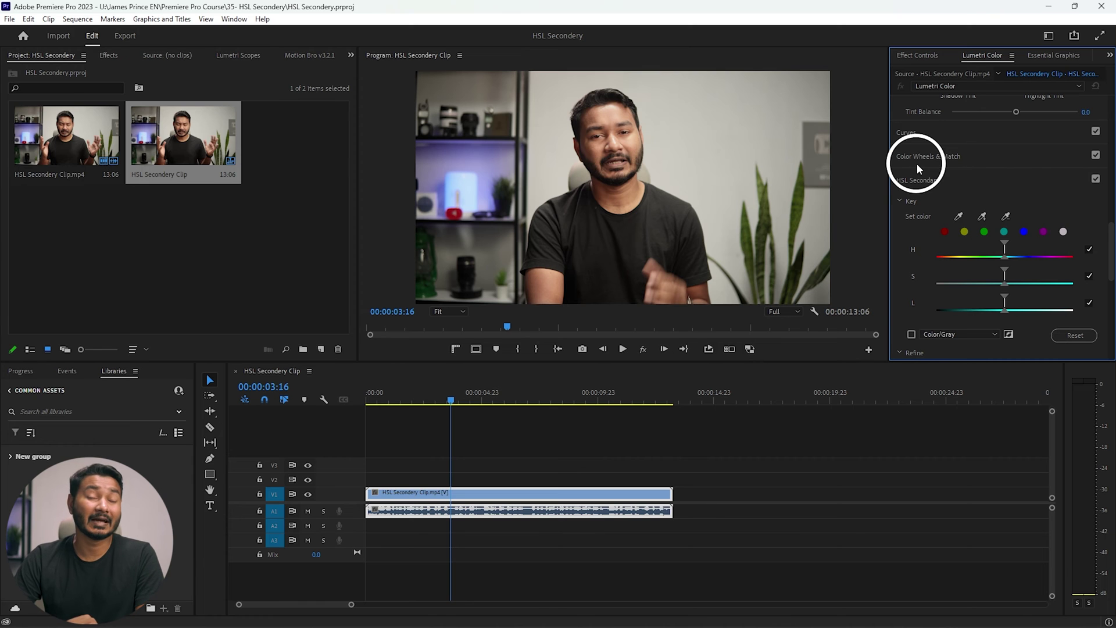
pyautogui.click(917, 182)
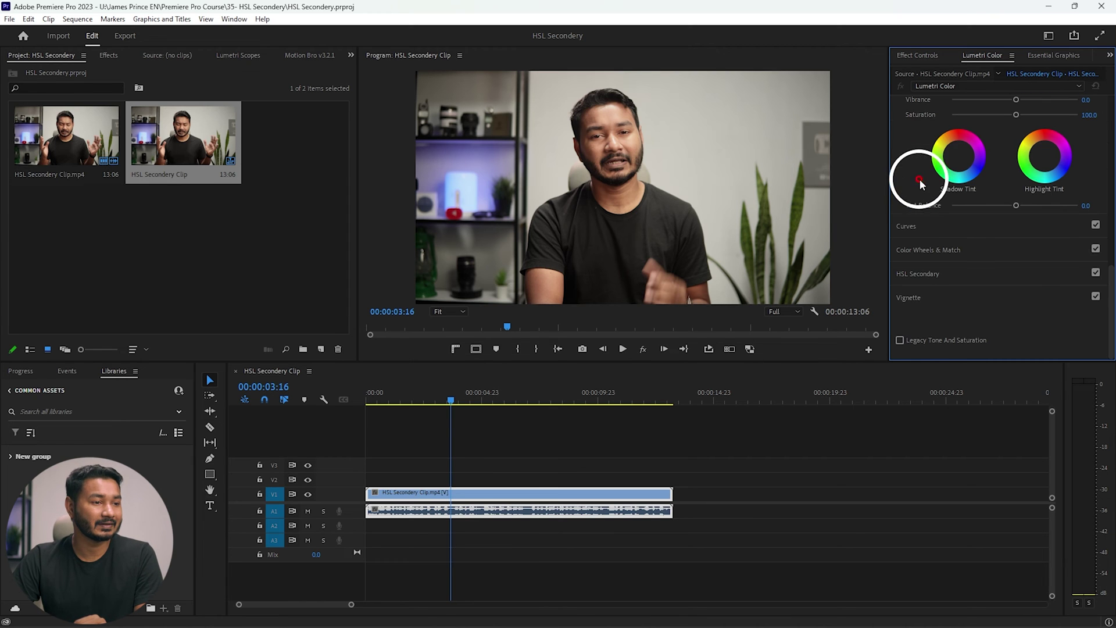
pyautogui.click(919, 276)
pyautogui.scroll(-5, 940, 266)
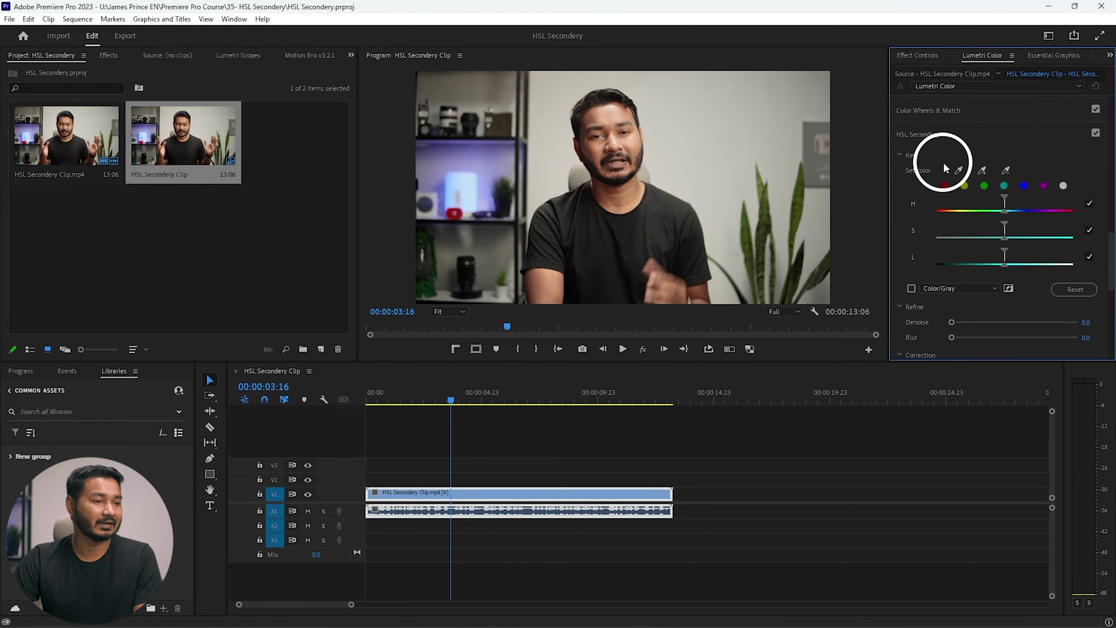
pyautogui.scroll(-3, 927, 166)
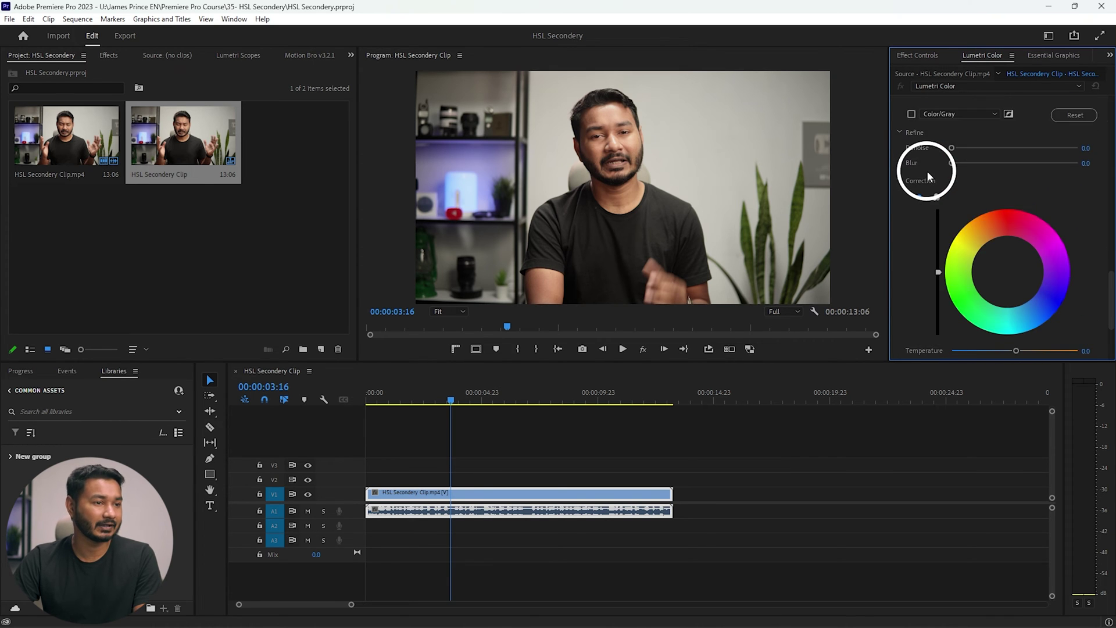
pyautogui.click(1048, 36)
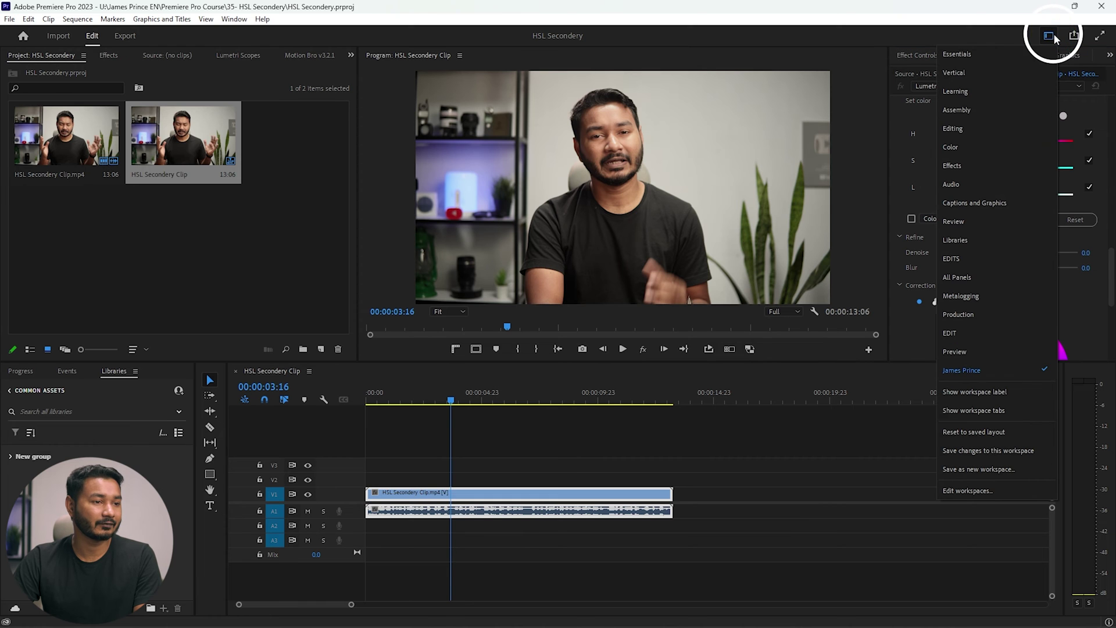
# Switch to the Color workspace and scroll Lumetri Color back up to the HSL Secondary Key
pyautogui.click(954, 148)
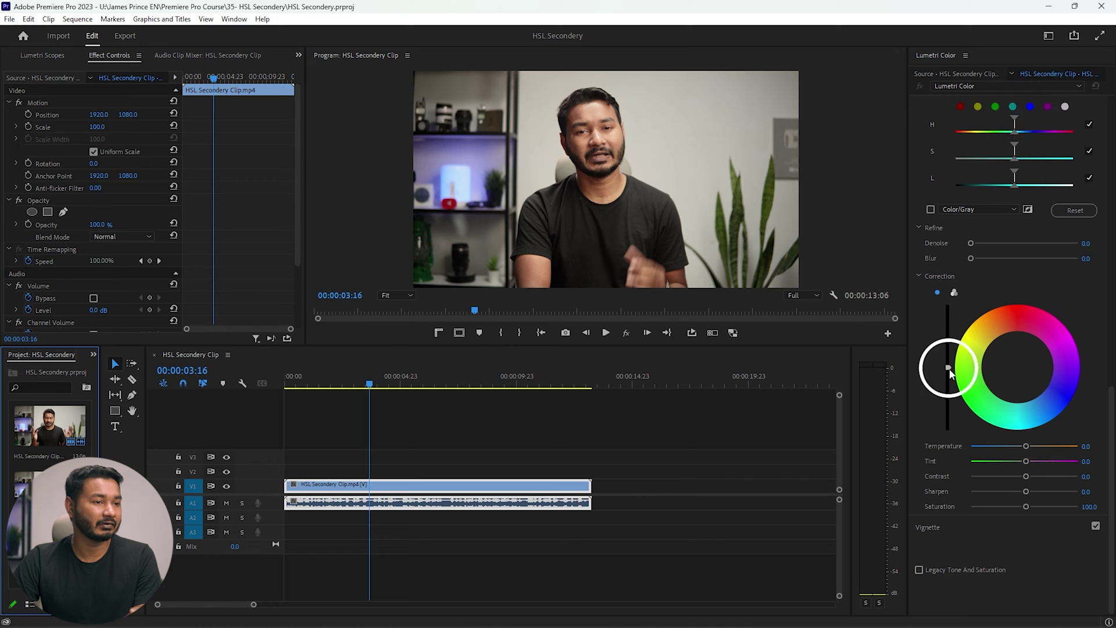
pyautogui.scroll(3, 995, 349)
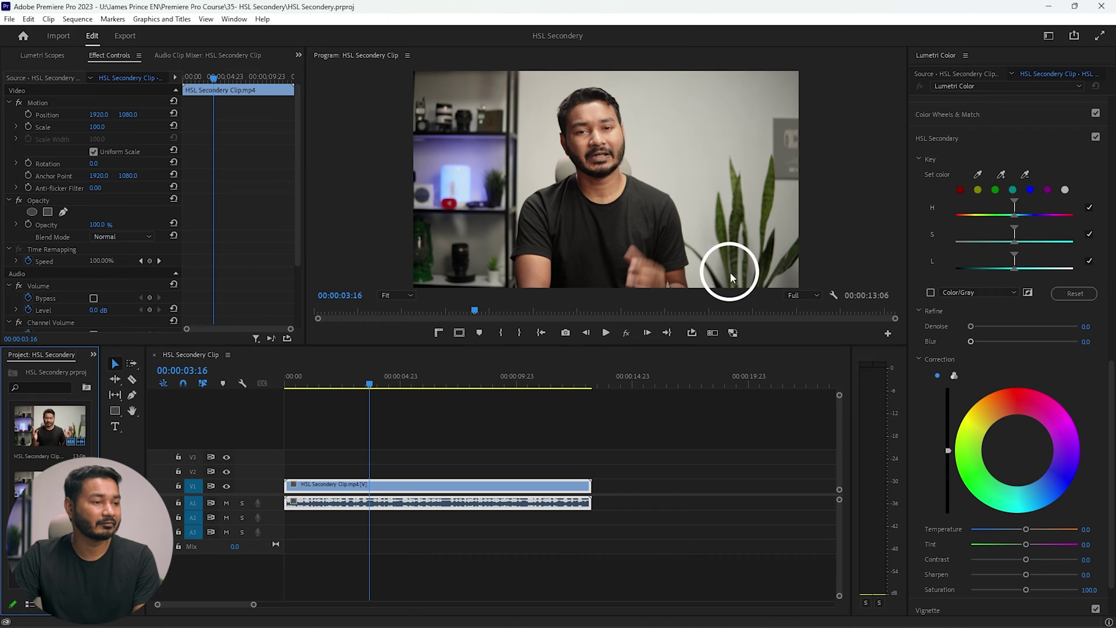
# Trial a green hue key in Color/Gray preview, then collapse its hue range and turn the preview off
pyautogui.click(996, 191)
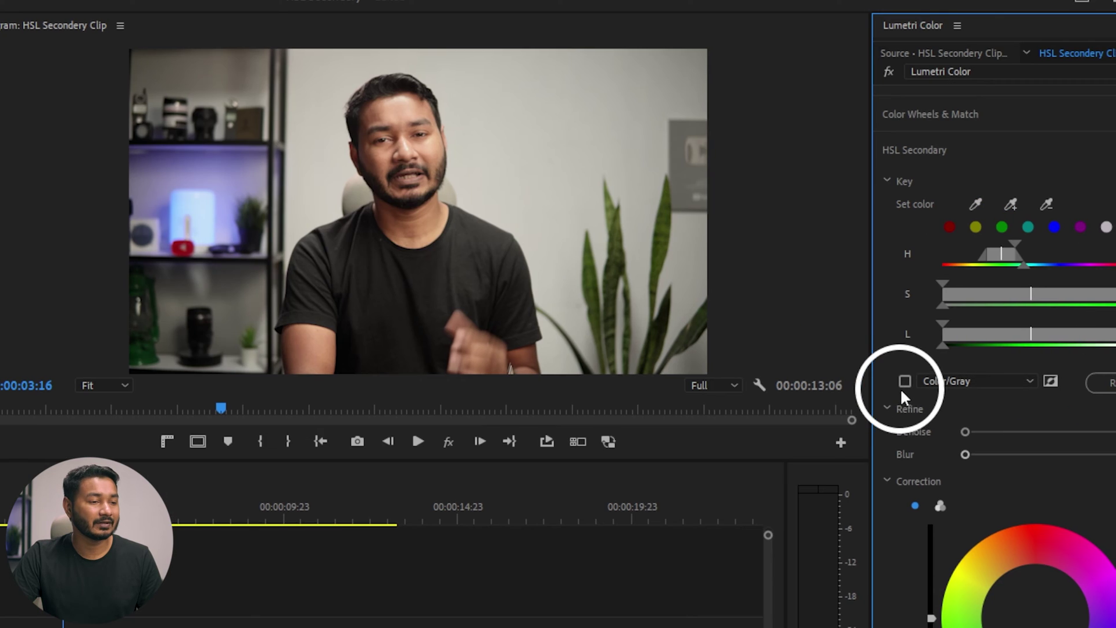
pyautogui.click(905, 381)
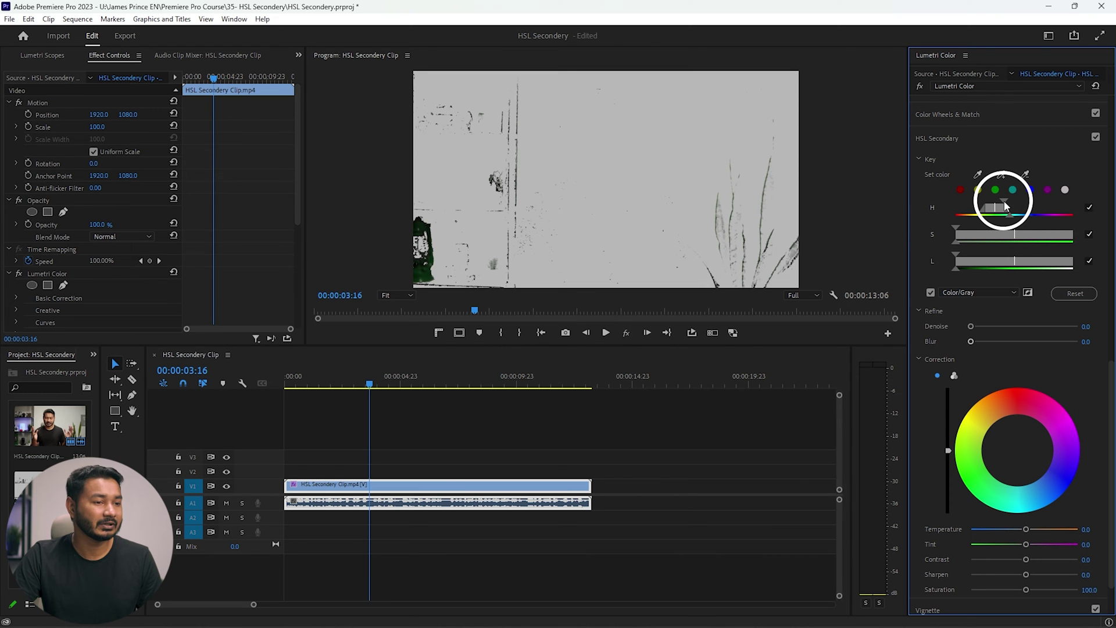
pyautogui.moveTo(1003, 201); pyautogui.dragTo(1012, 200)
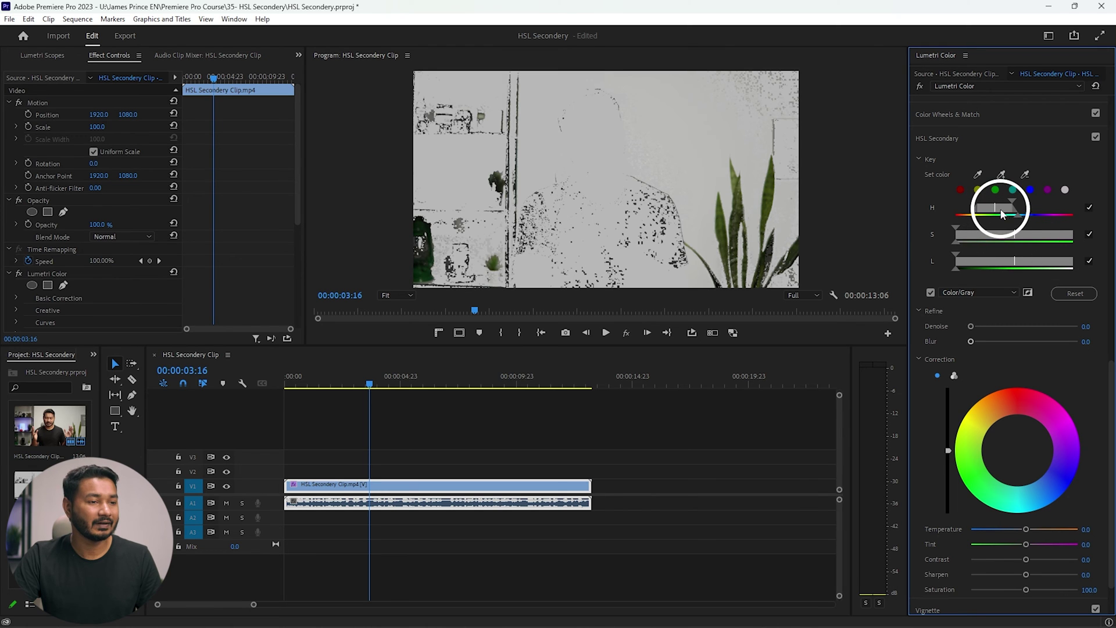
pyautogui.moveTo(998, 211); pyautogui.dragTo(1000, 236)
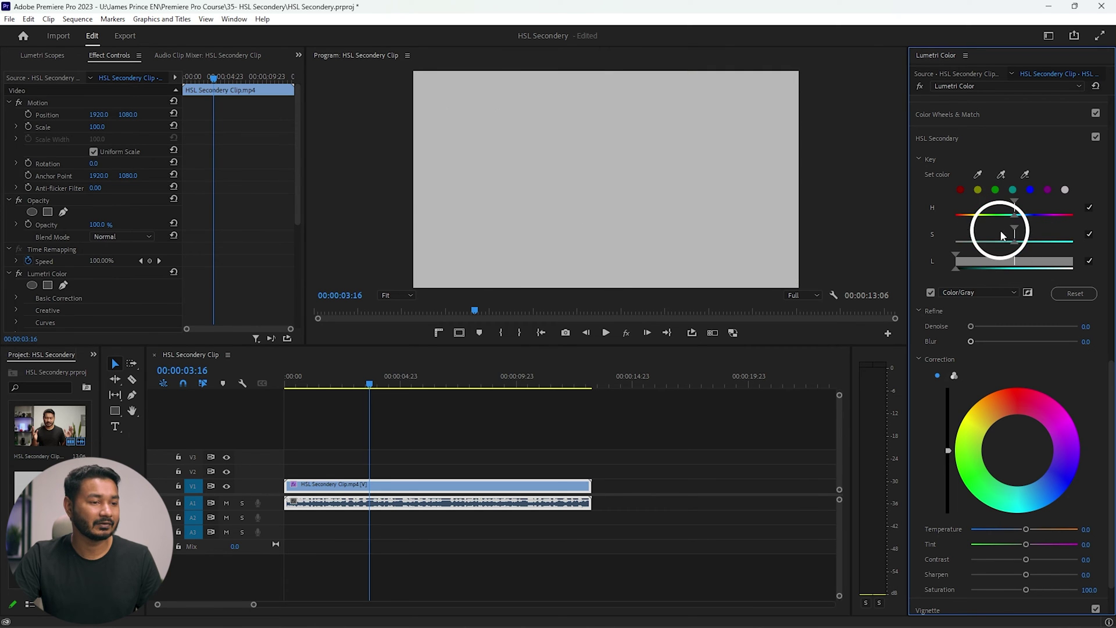
pyautogui.click(931, 293)
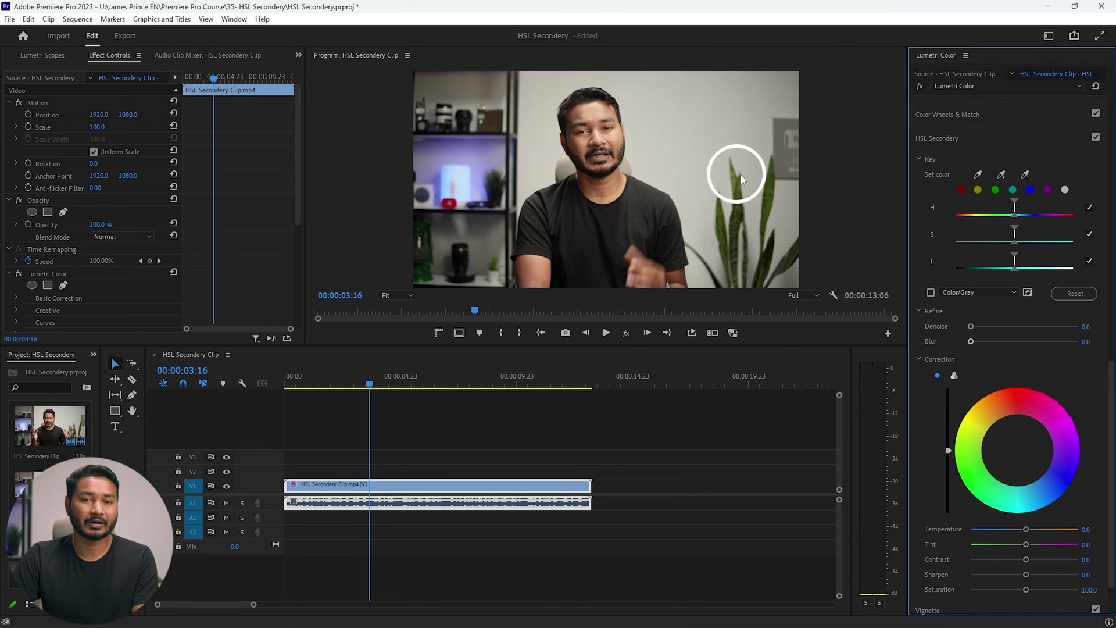
# Switch the key to red hues, adjust the hue range, and check the red matte in Color/Gray
pyautogui.click(1015, 204)
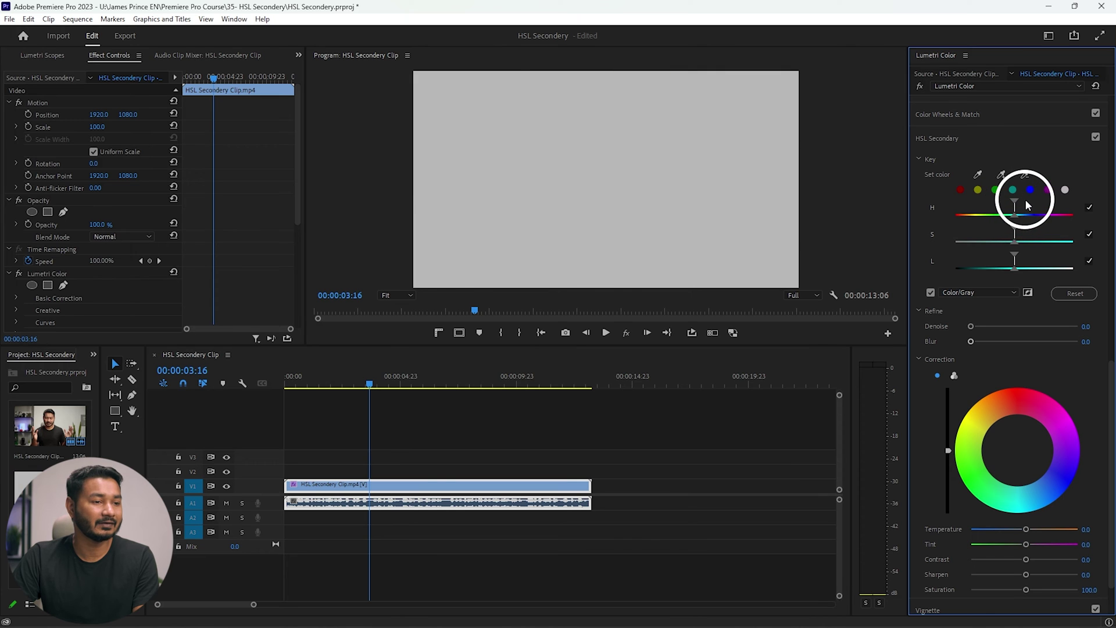
pyautogui.click(960, 190)
pyautogui.moveTo(956, 209)
pyautogui.mouseDown()
pyautogui.moveTo(985, 201)
pyautogui.moveTo(991, 216)
pyautogui.moveTo(975, 213)
pyautogui.mouseUp()
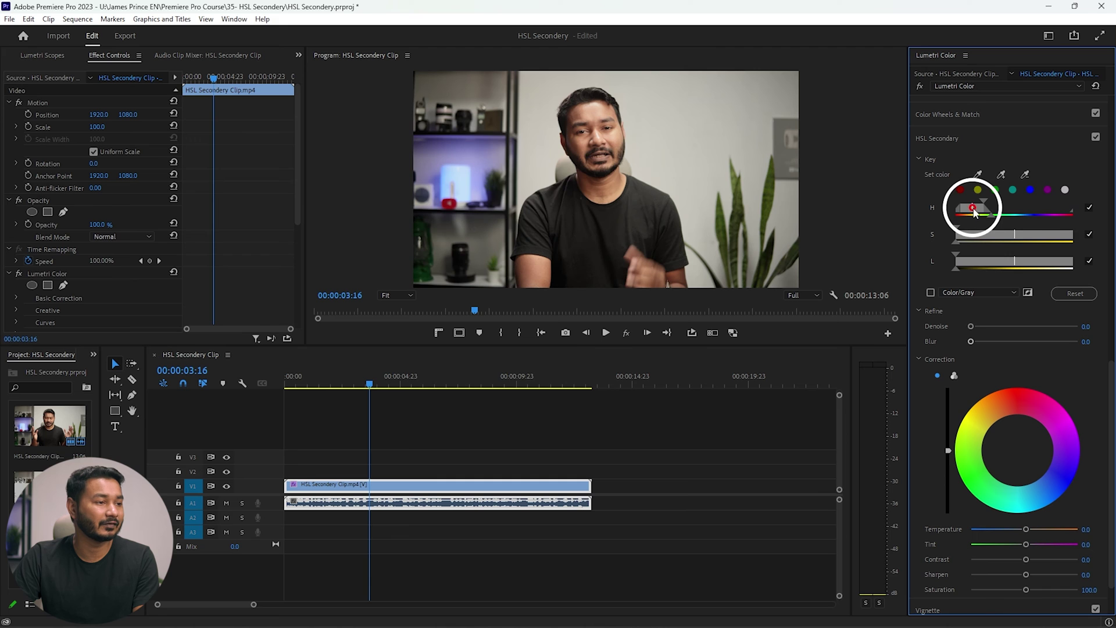
pyautogui.click(930, 292)
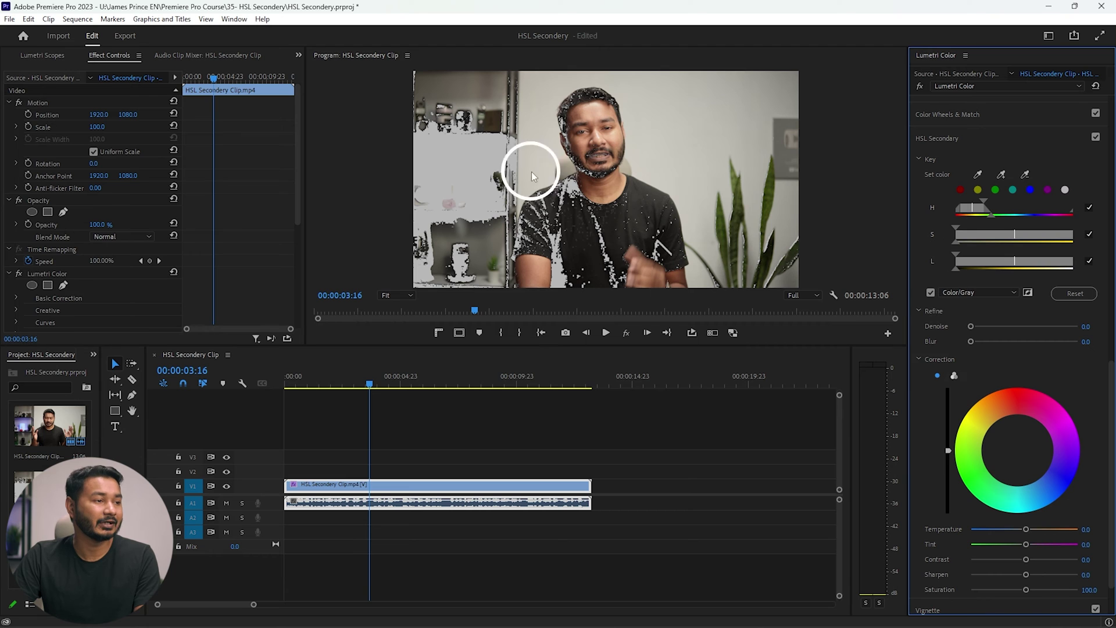
pyautogui.click(931, 292)
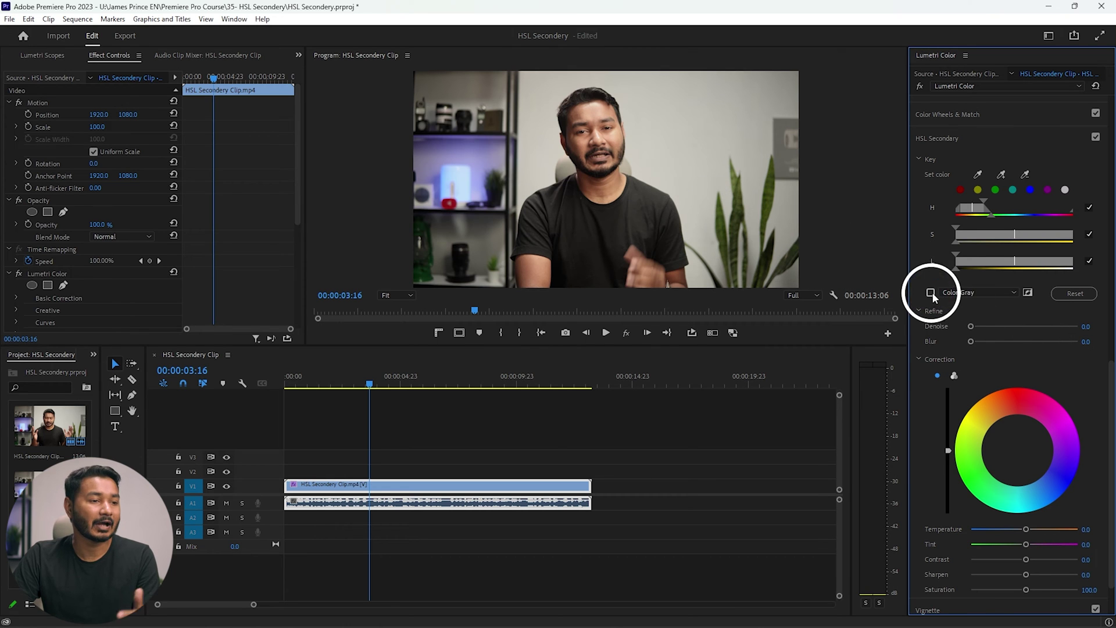
pyautogui.click(991, 236)
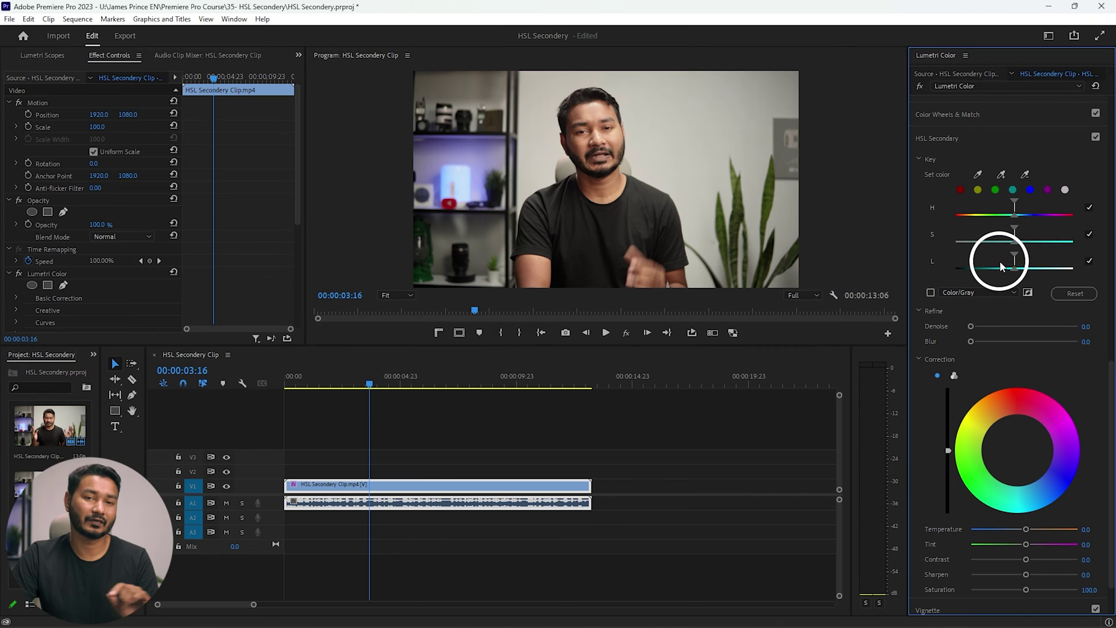
# Sample the man's face with the eyedropper, add forehead and face tones, and preview in Color/Gray
pyautogui.click(977, 174)
pyautogui.click(589, 113)
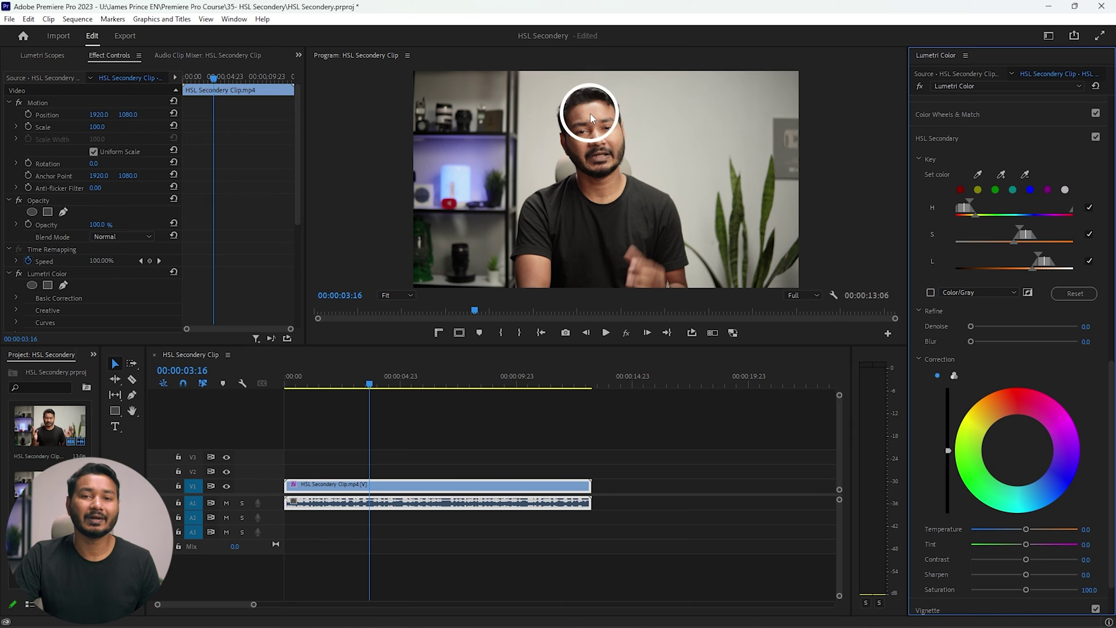
pyautogui.click(1000, 176)
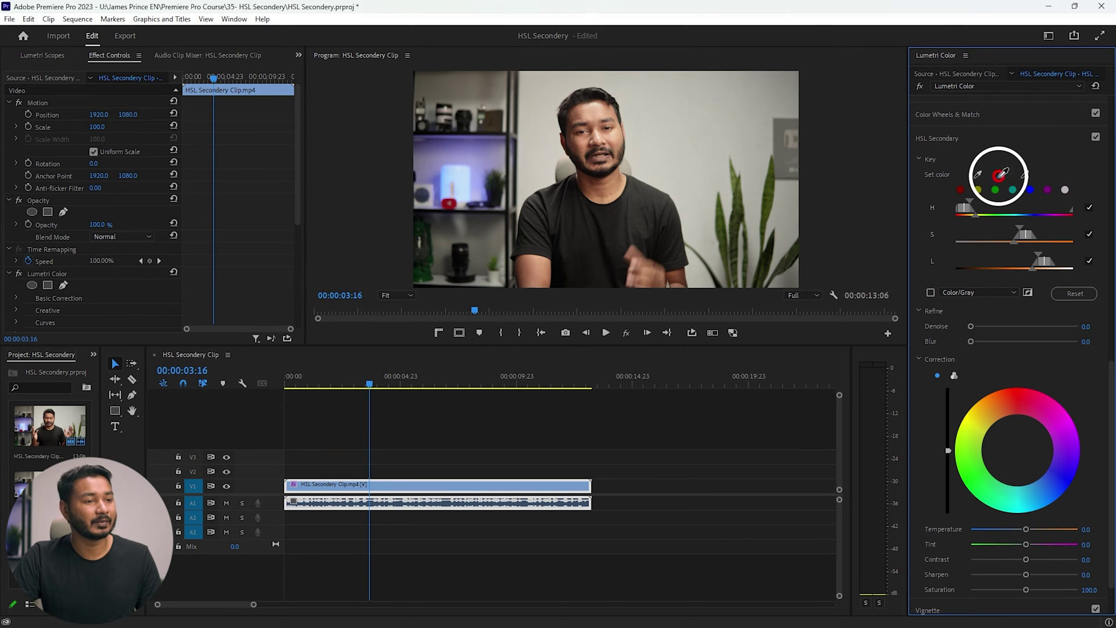
pyautogui.click(594, 109)
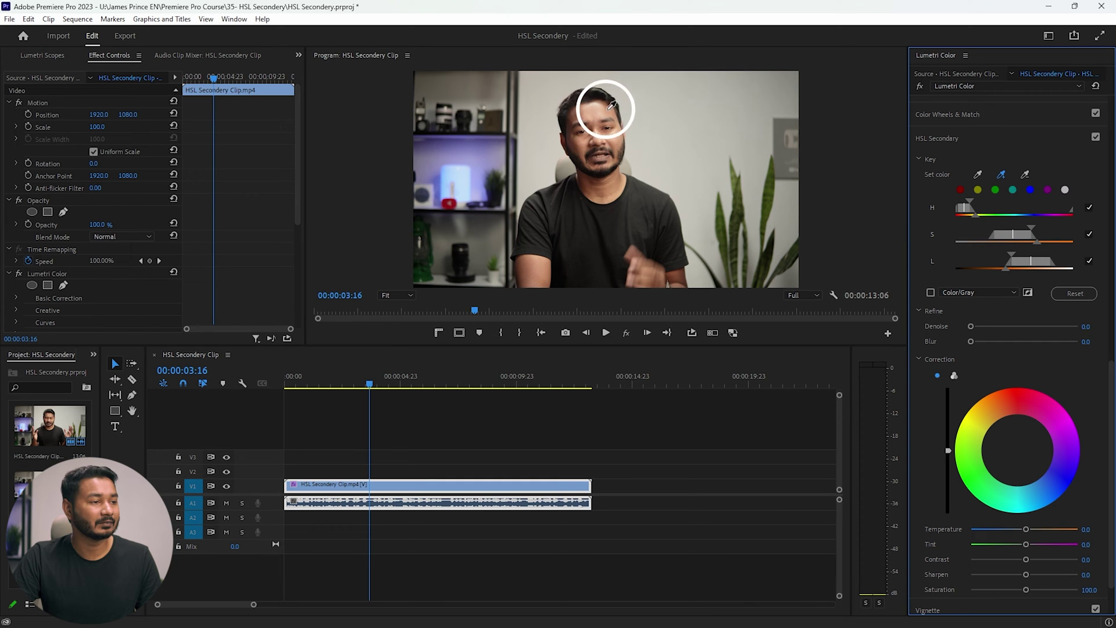
pyautogui.moveTo(619, 112)
pyautogui.mouseDown()
pyautogui.moveTo(614, 134)
pyautogui.moveTo(582, 142)
pyautogui.mouseUp()
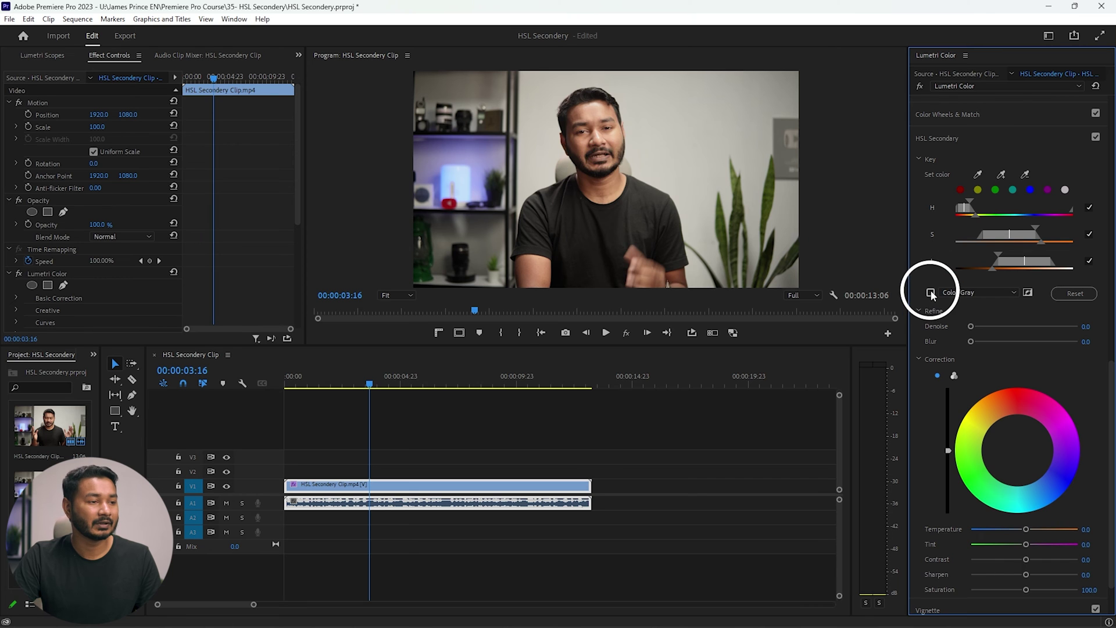
pyautogui.click(930, 293)
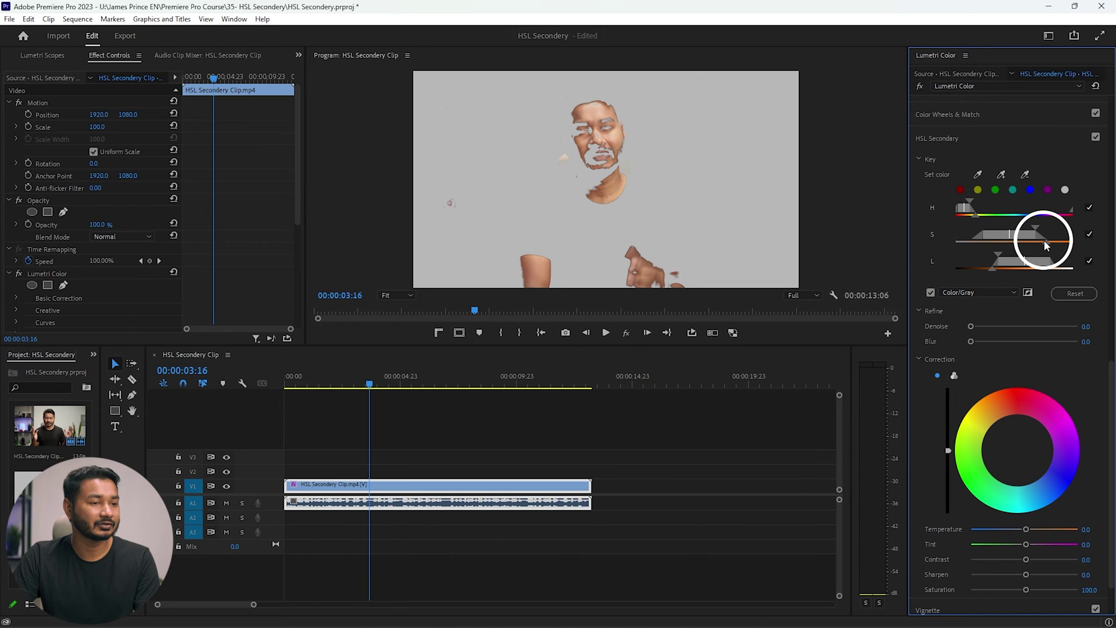
# Extend the skin key's saturation range slightly and set Refine Blur to 10.1
pyautogui.moveTo(1042, 239); pyautogui.dragTo(992, 294)
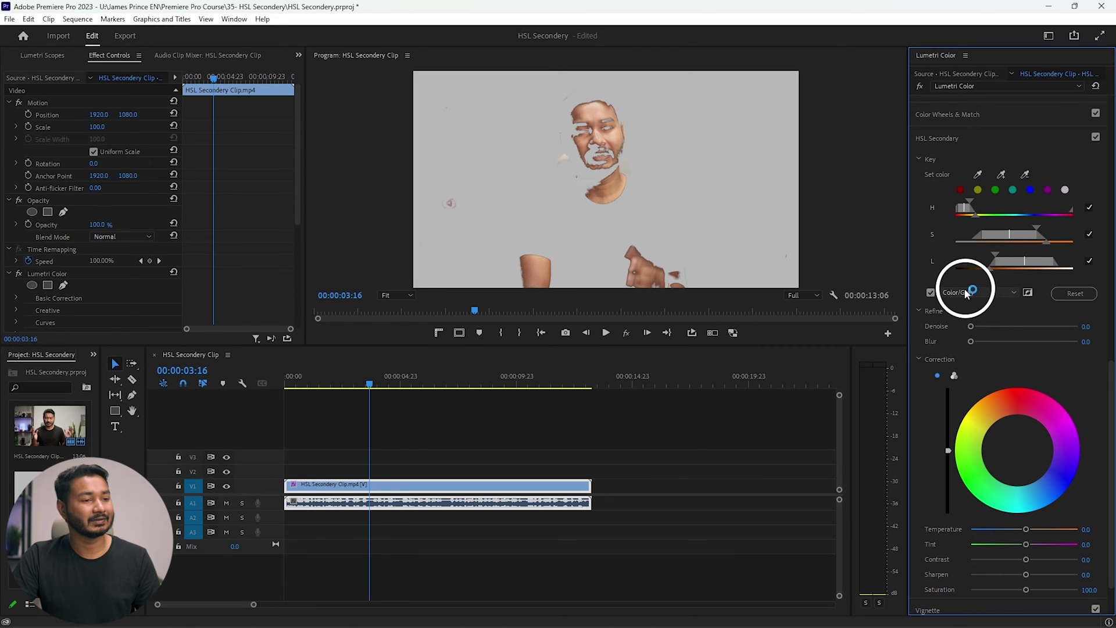
pyautogui.click(930, 292)
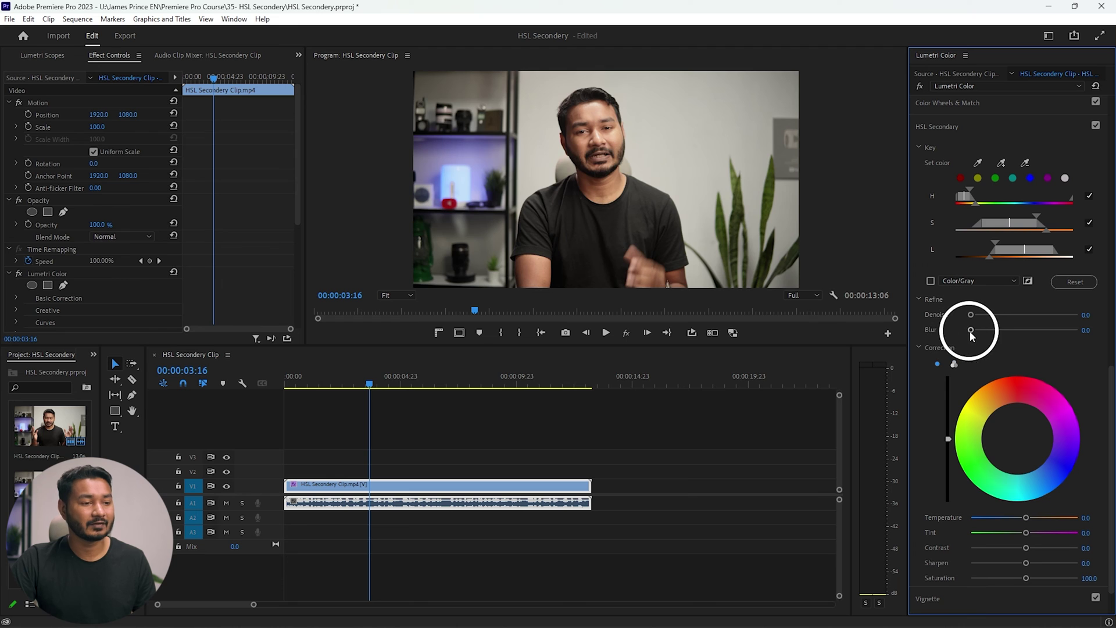
pyautogui.moveTo(970, 329); pyautogui.dragTo(1009, 331)
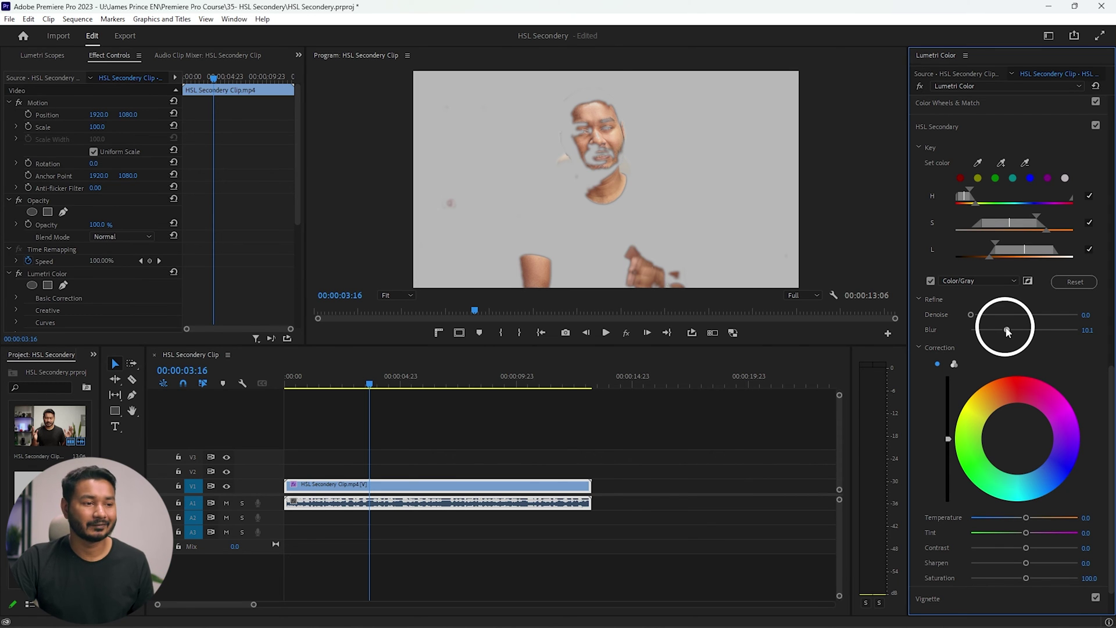
pyautogui.moveTo(1007, 331); pyautogui.dragTo(1007, 331)
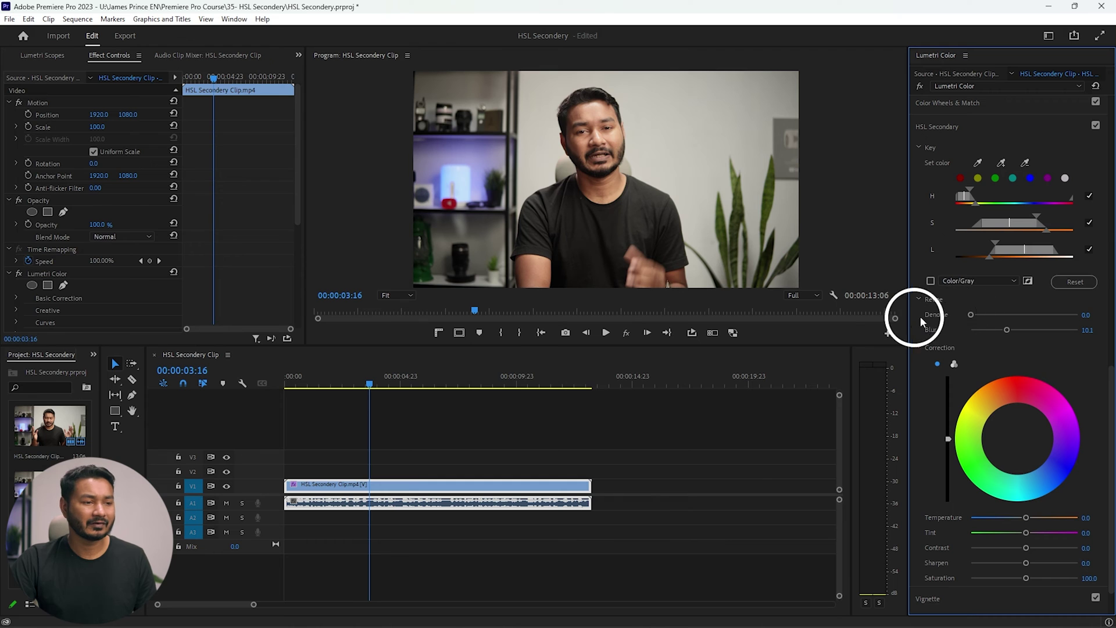
# Raise the skin key's Denoise refinement to 6.5 while watching the Color/Gray matte
pyautogui.moveTo(970, 315)
pyautogui.mouseDown()
pyautogui.moveTo(1091, 311)
pyautogui.moveTo(966, 314)
pyautogui.moveTo(981, 317)
pyautogui.mouseUp()
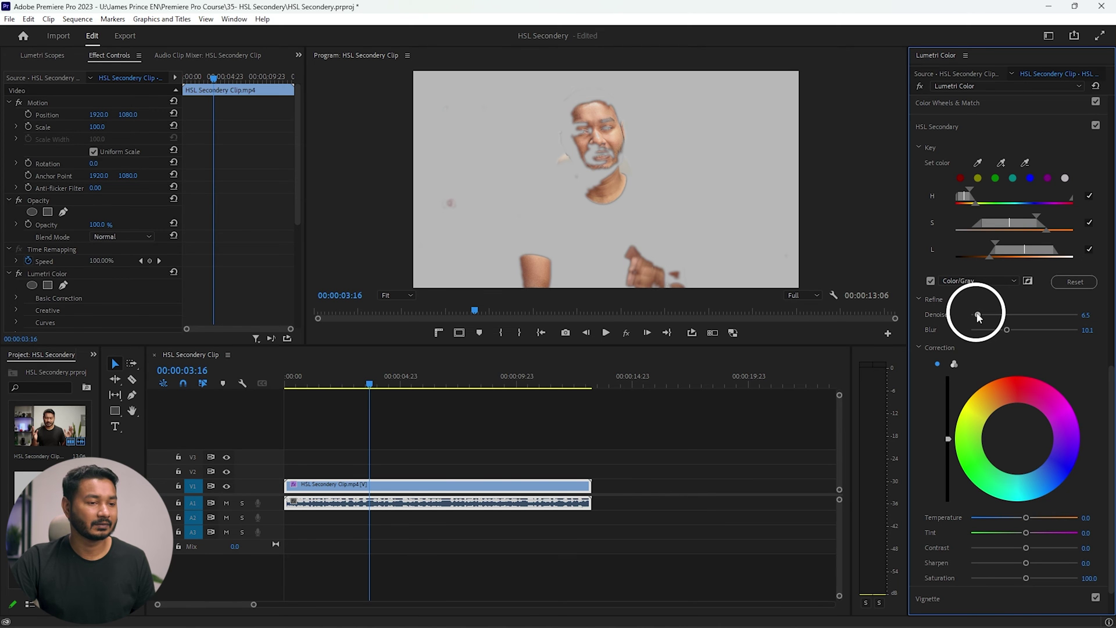
pyautogui.moveTo(978, 317); pyautogui.dragTo(978, 317)
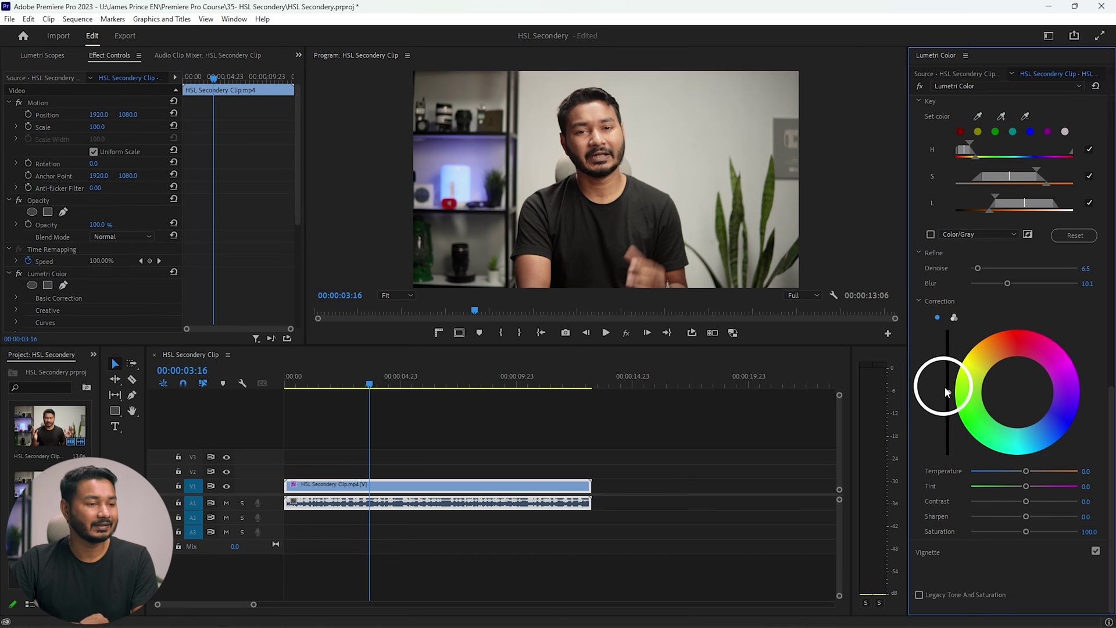
pyautogui.moveTo(947, 393)
pyautogui.mouseDown()
pyautogui.moveTo(943, 301)
pyautogui.moveTo(951, 401)
pyautogui.moveTo(947, 378)
pyautogui.mouseUp()
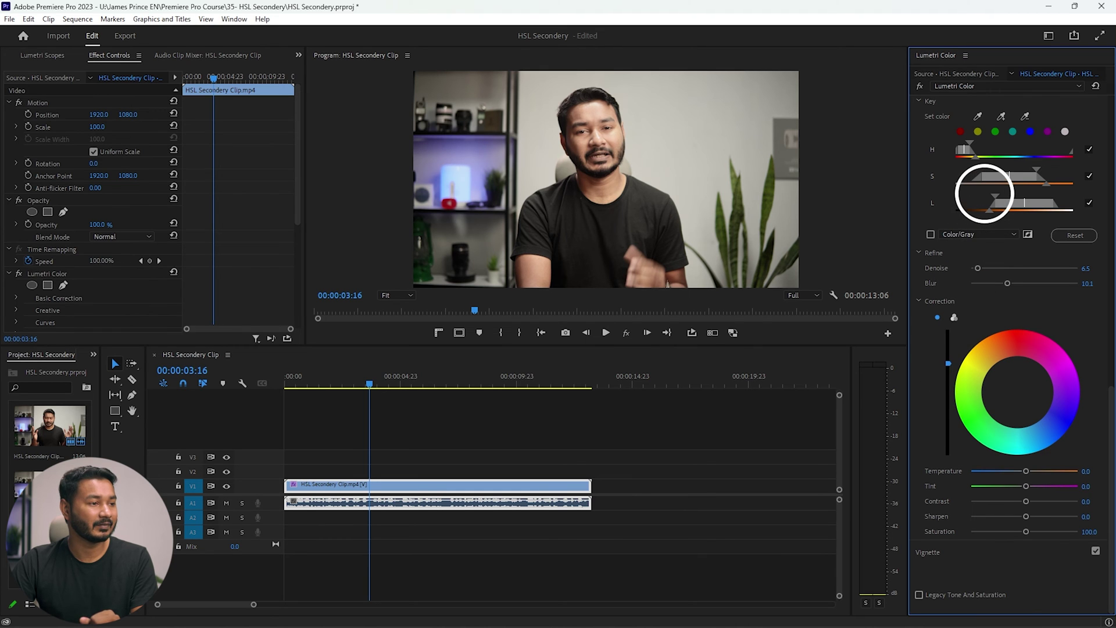
pyautogui.moveTo(961, 438); pyautogui.dragTo(966, 574)
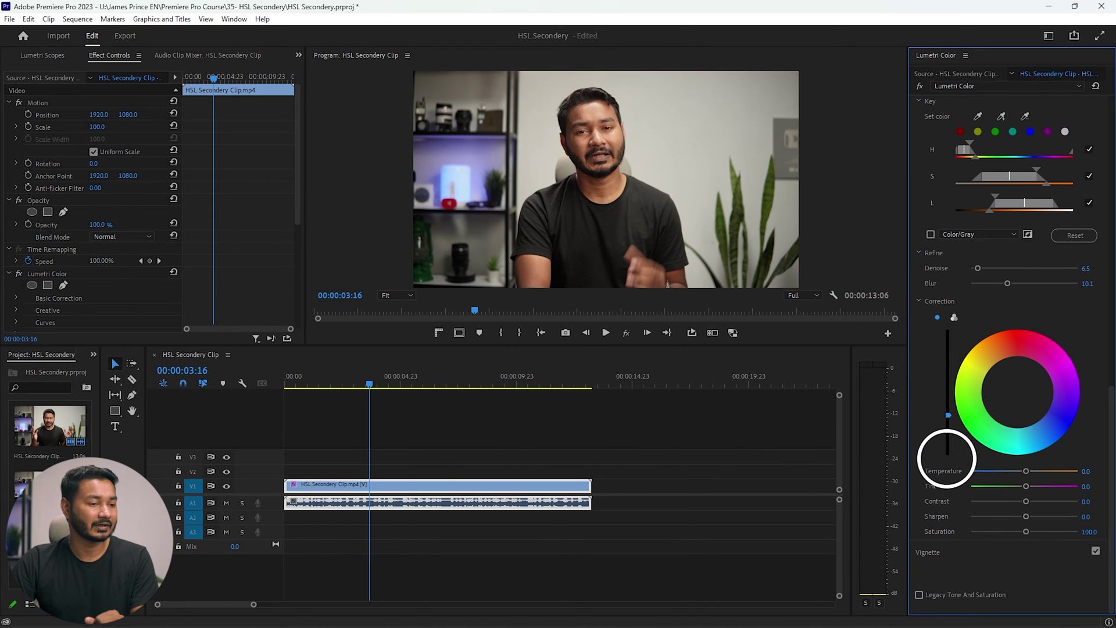
pyautogui.moveTo(948, 404); pyautogui.dragTo(933, 415)
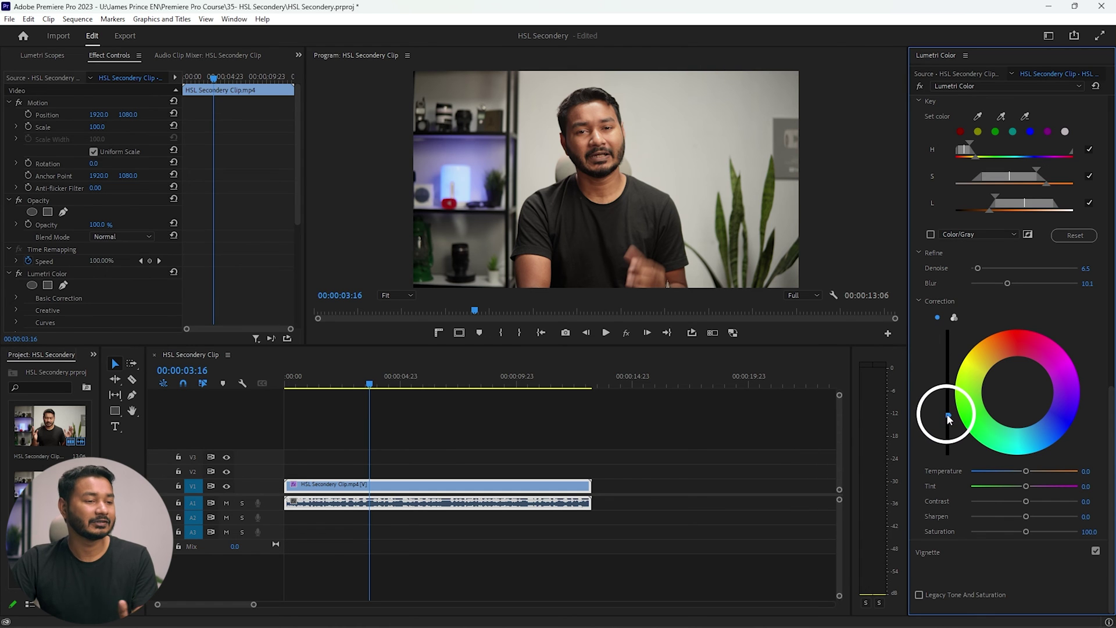
pyautogui.doubleClick(947, 414)
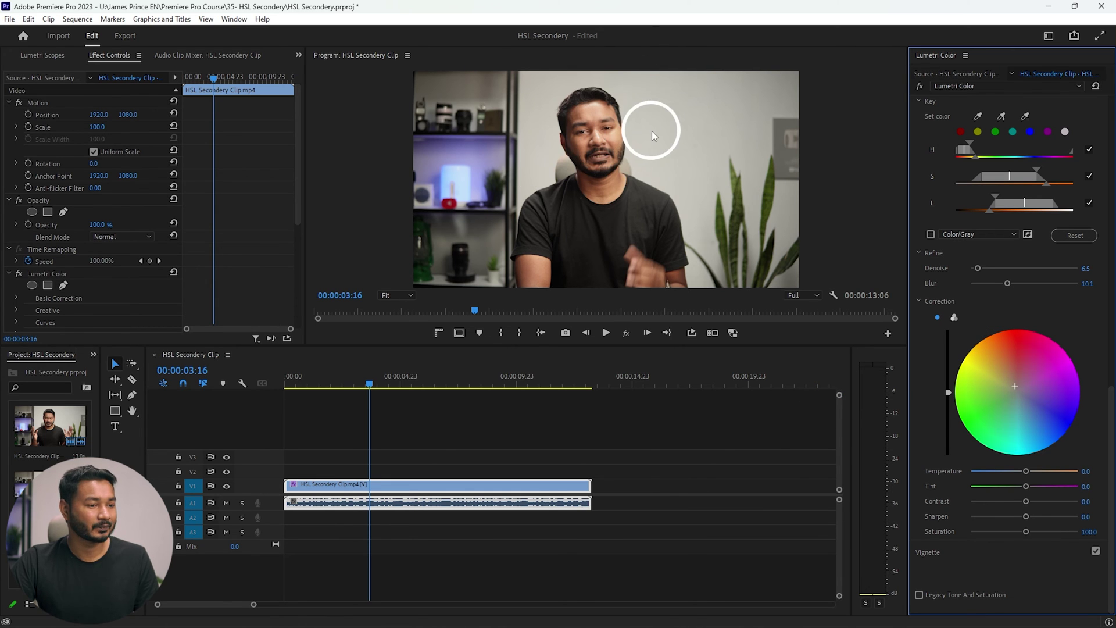
pyautogui.moveTo(1025, 472)
pyautogui.mouseDown()
pyautogui.moveTo(988, 466)
pyautogui.moveTo(1041, 466)
pyautogui.moveTo(1029, 473)
pyautogui.mouseUp()
pyautogui.doubleClick(1027, 470)
pyautogui.moveTo(1027, 486)
pyautogui.mouseDown()
pyautogui.moveTo(997, 491)
pyautogui.moveTo(1028, 489)
pyautogui.mouseUp()
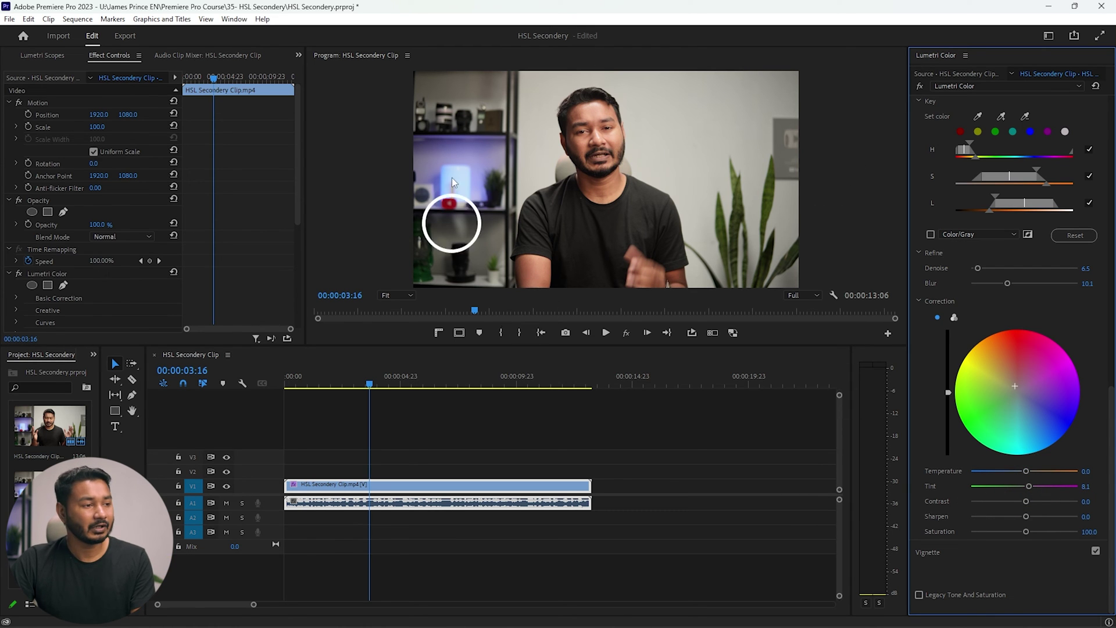
pyautogui.doubleClick(1027, 486)
pyautogui.moveTo(1026, 501); pyautogui.dragTo(1067, 533)
pyautogui.doubleClick(1067, 533)
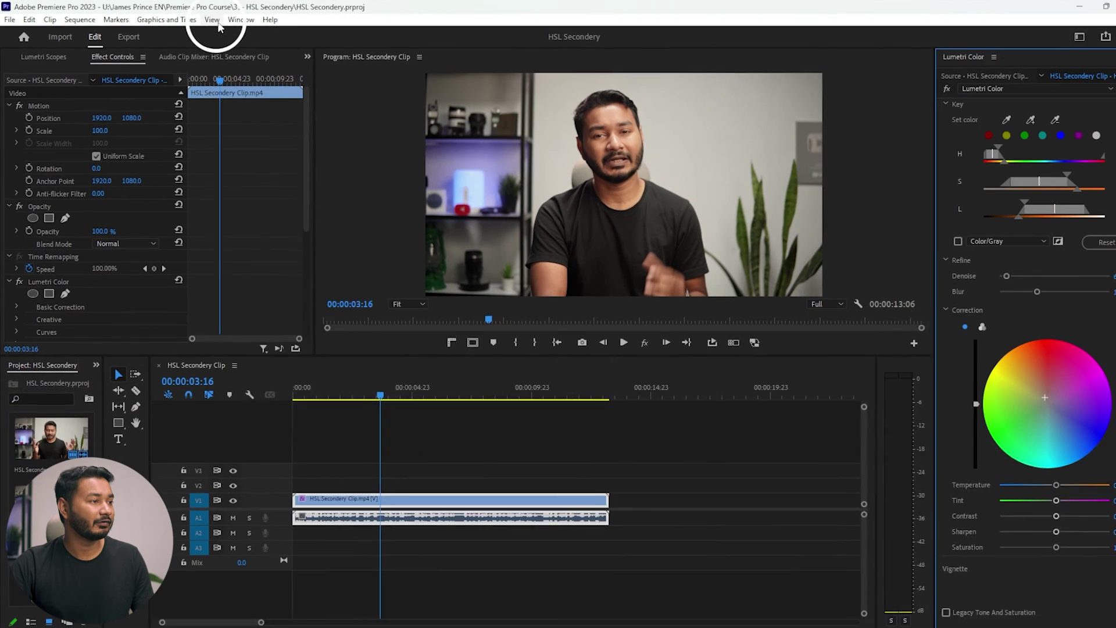
# Show Effect Controls and bypass the Lumetri Color effect briefly to compare, then re-enable it
pyautogui.click(351, 29)
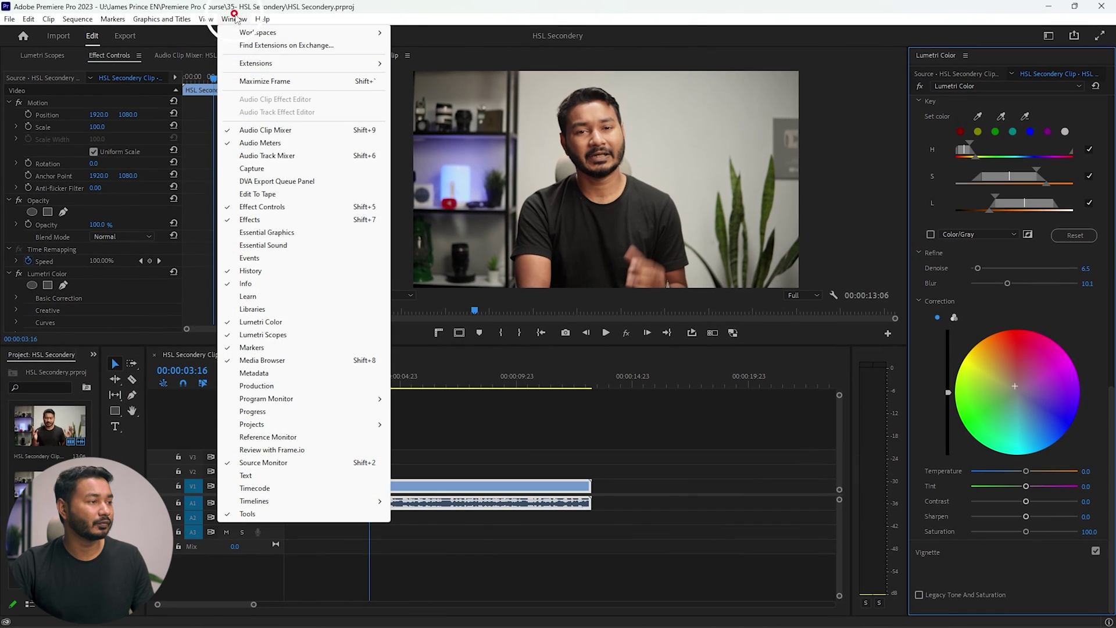
pyautogui.click(272, 207)
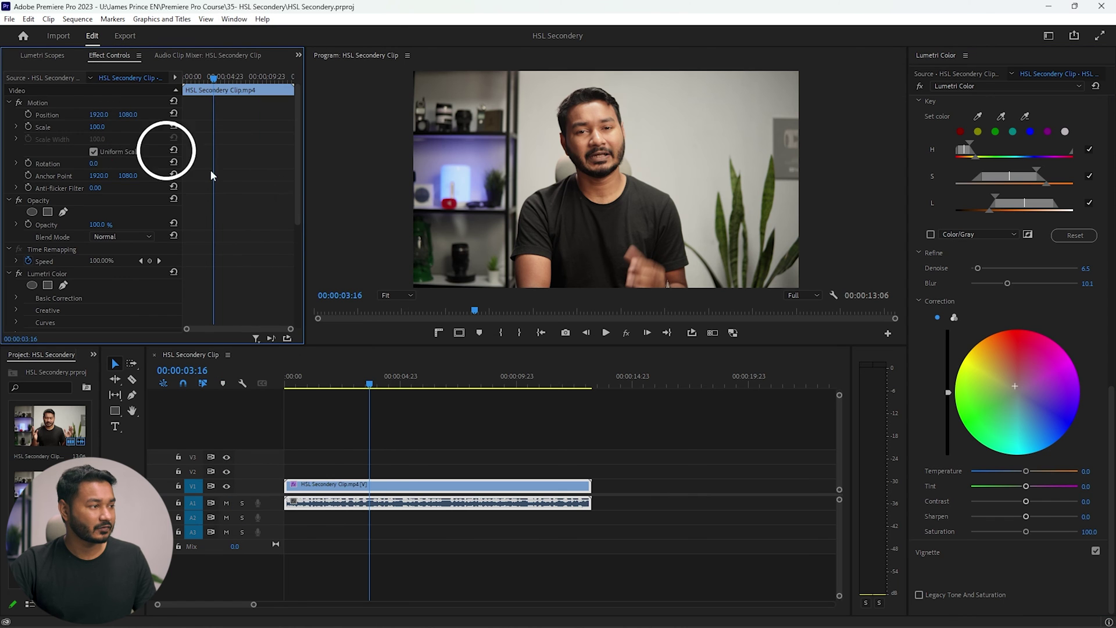
pyautogui.scroll(-4, 180, 242)
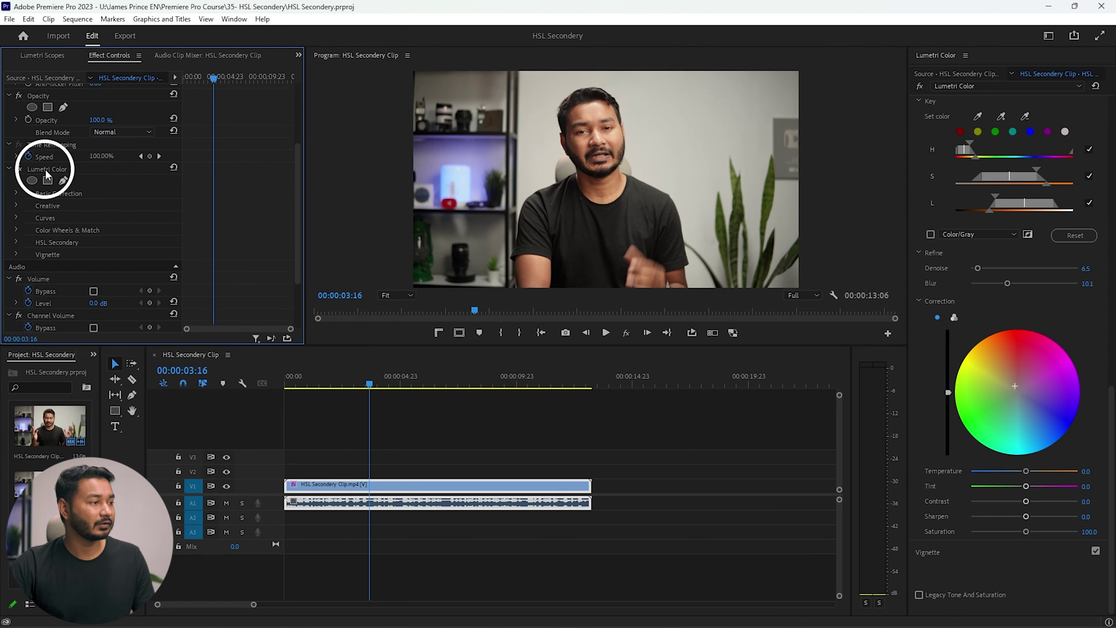
pyautogui.click(48, 172)
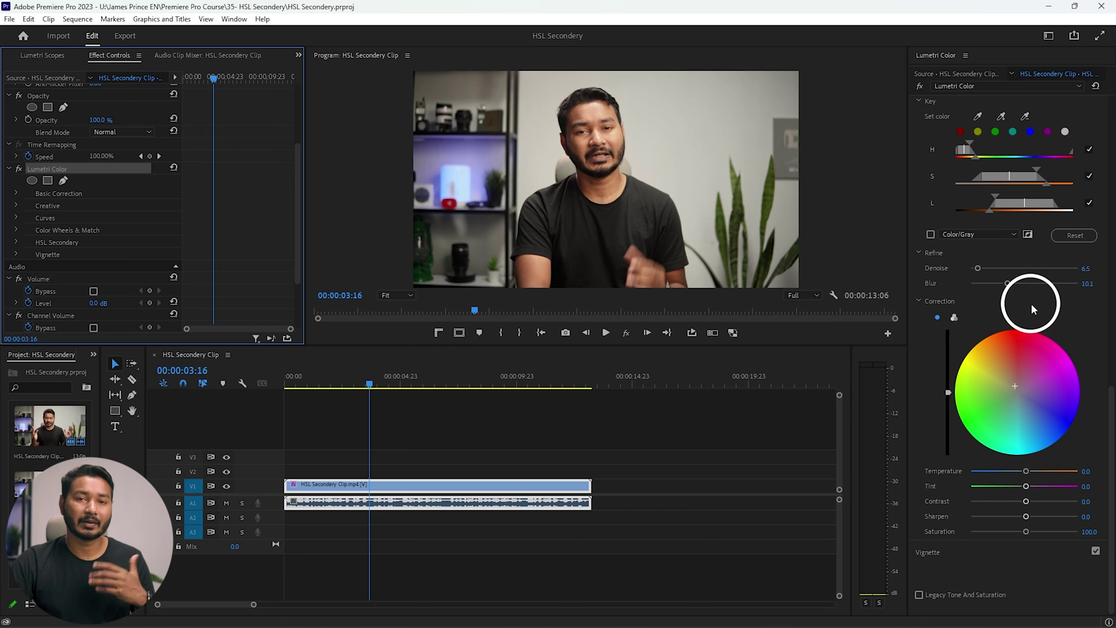
pyautogui.click(17, 170)
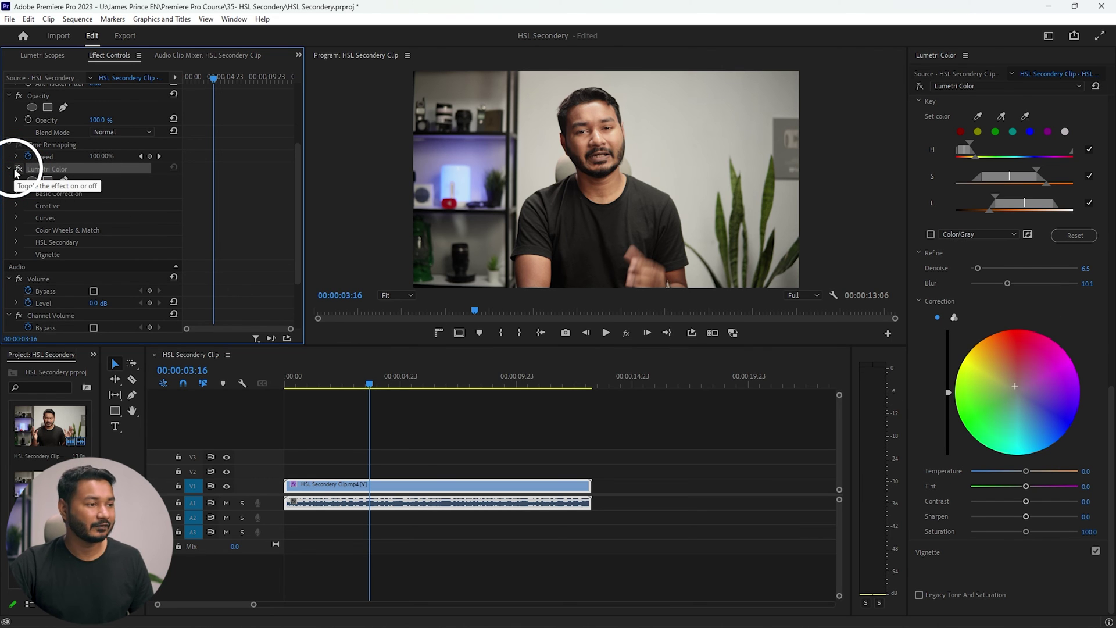
pyautogui.click(18, 170)
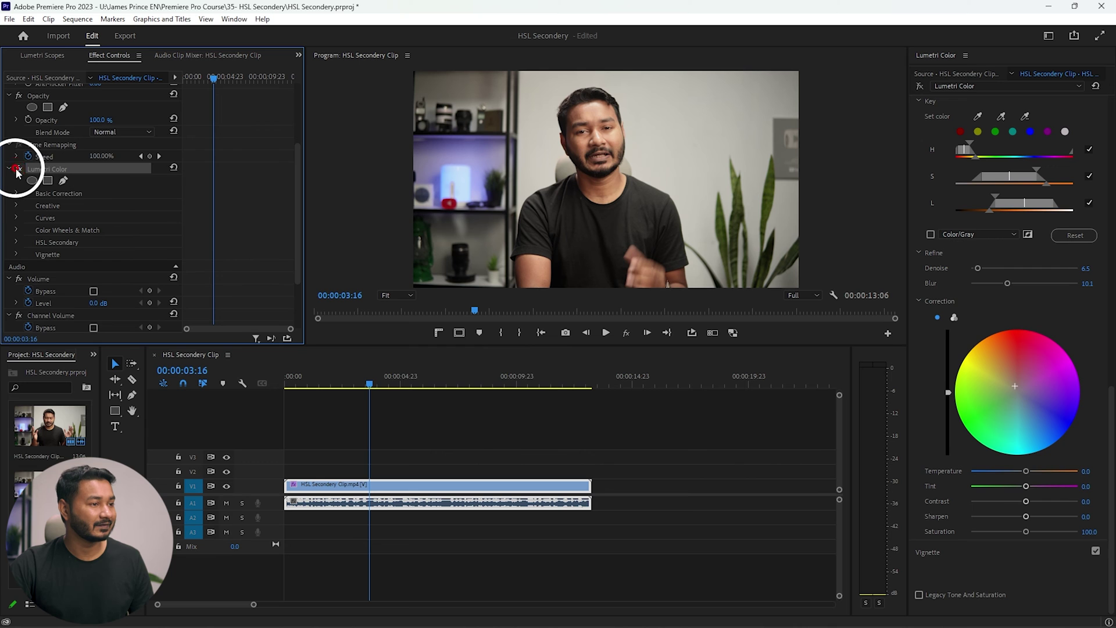
# Copy the Lumetri Color effect and paste a duplicate below it in Effect Controls
pyautogui.rightClick(46, 169)
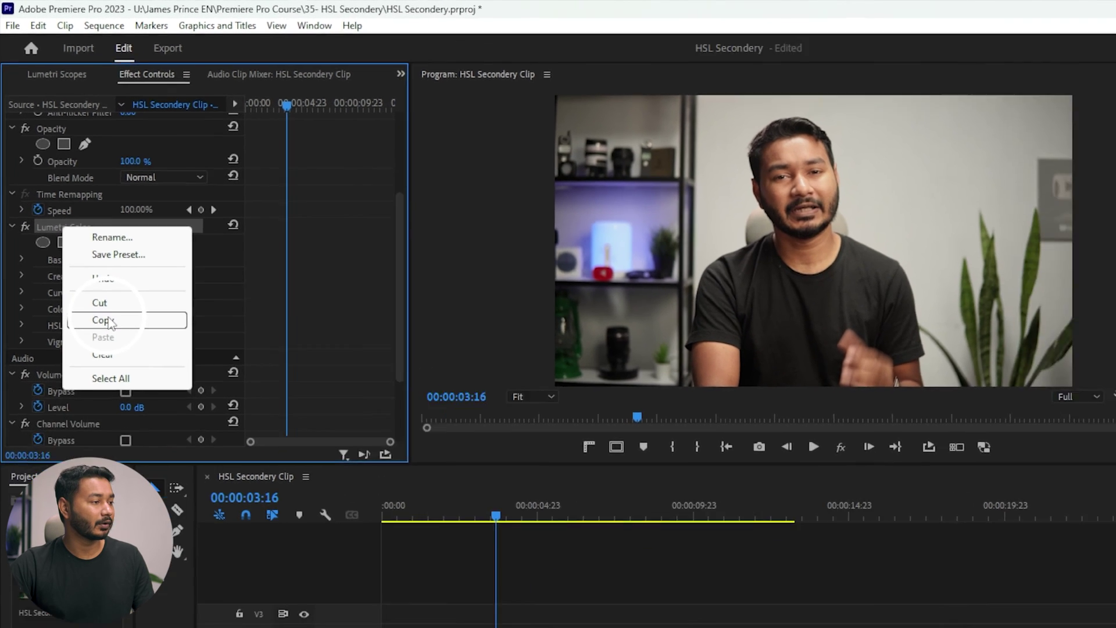
pyautogui.click(121, 356)
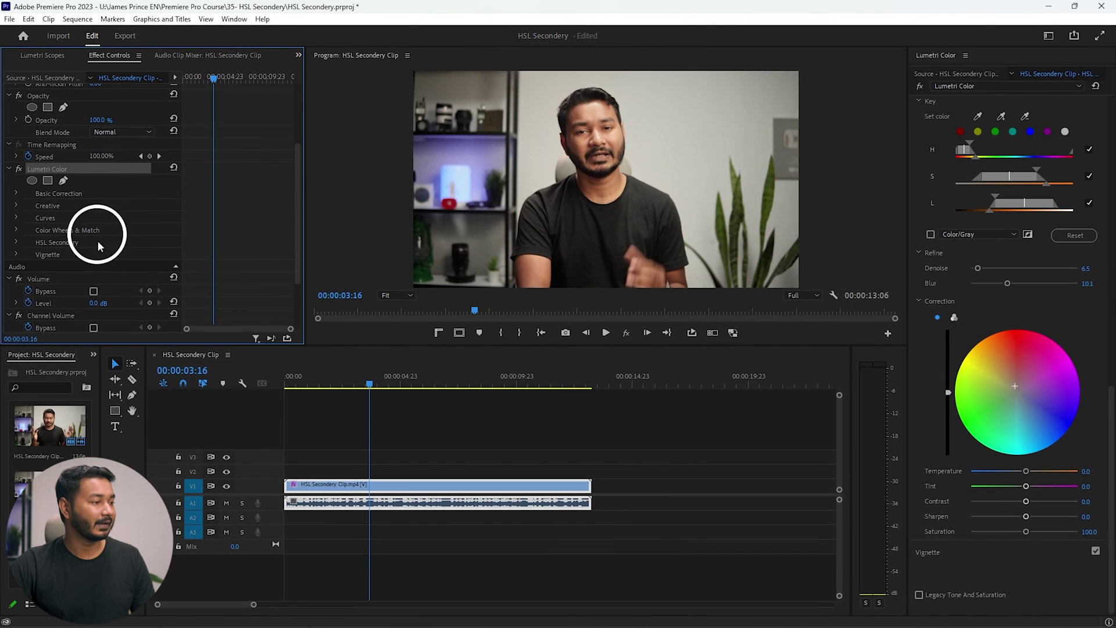
pyautogui.rightClick(95, 268)
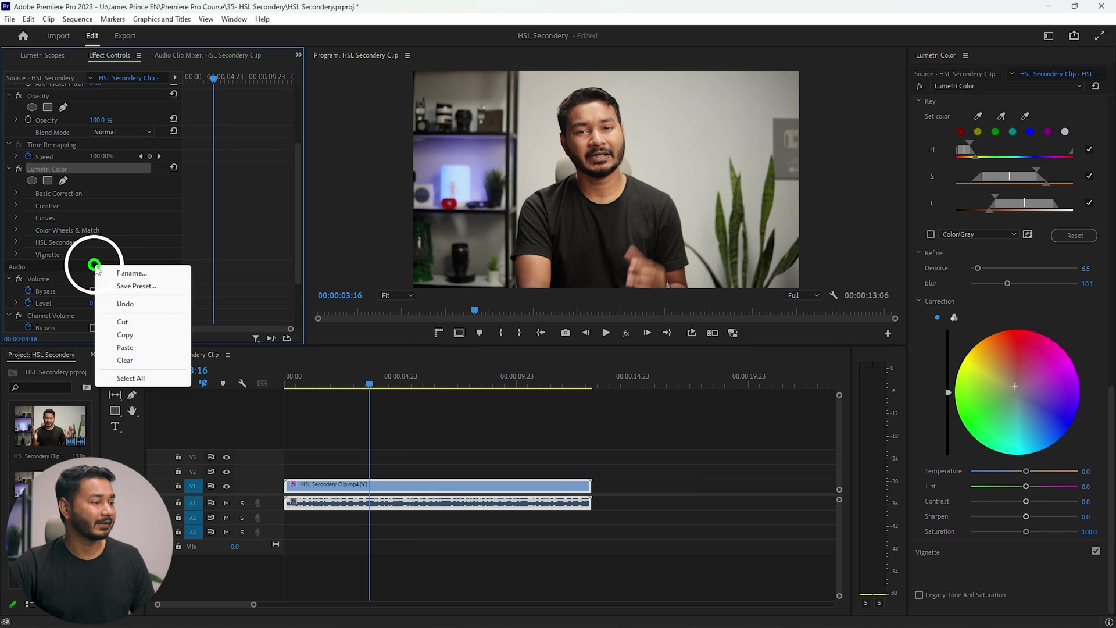
pyautogui.click(133, 352)
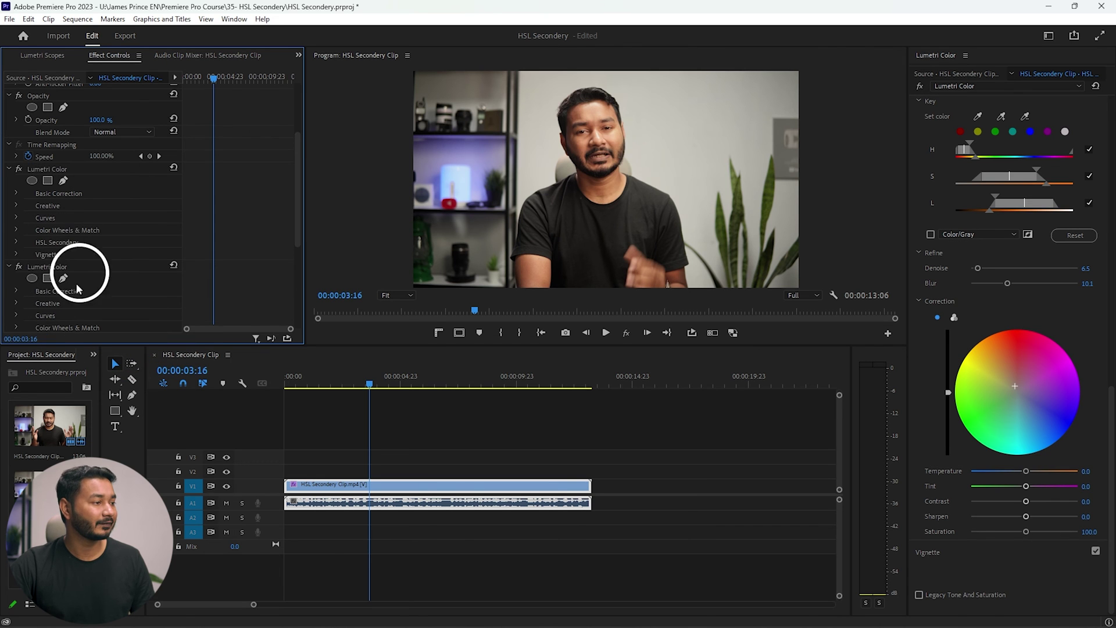
pyautogui.scroll(-2, 67, 216)
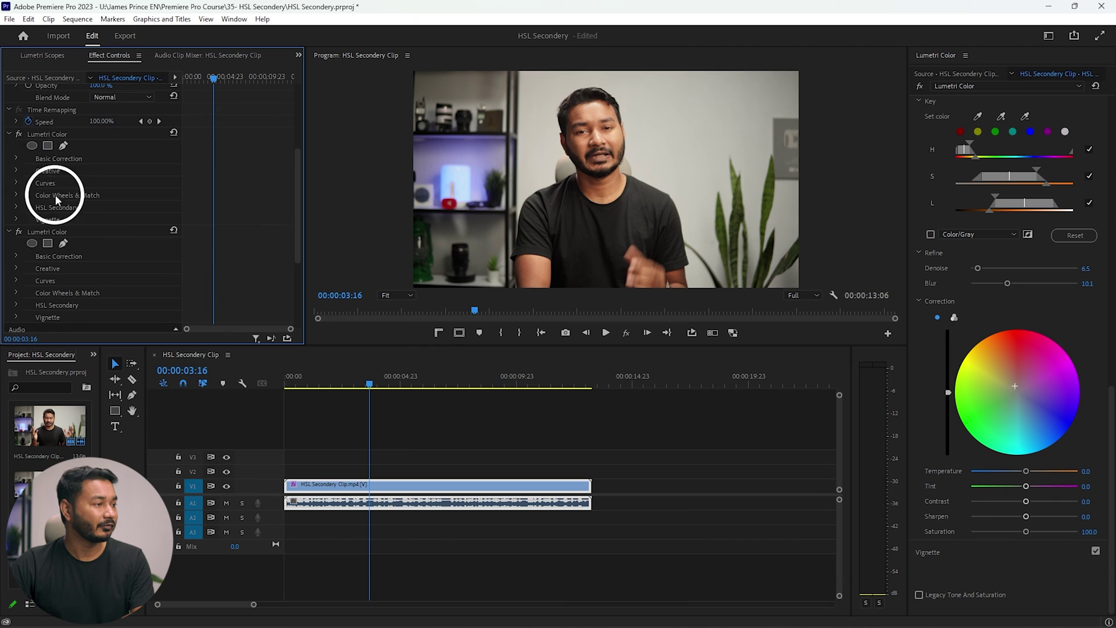
pyautogui.click(62, 134)
pyautogui.click(62, 232)
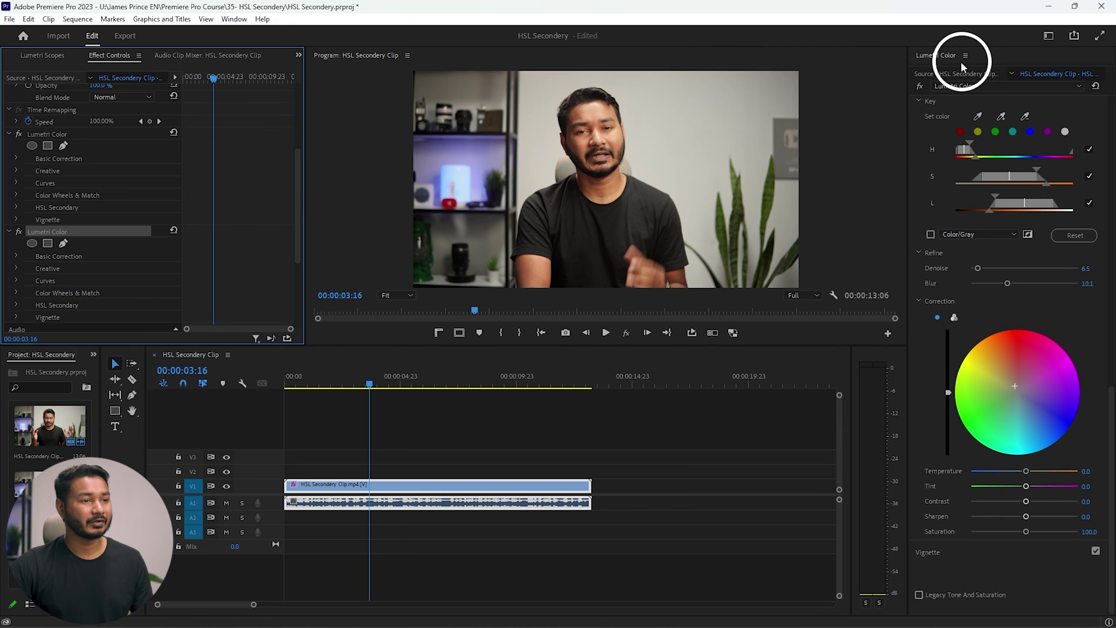
# Select the second Lumetri Color effect for editing in the Lumetri Color panel
pyautogui.click(940, 53)
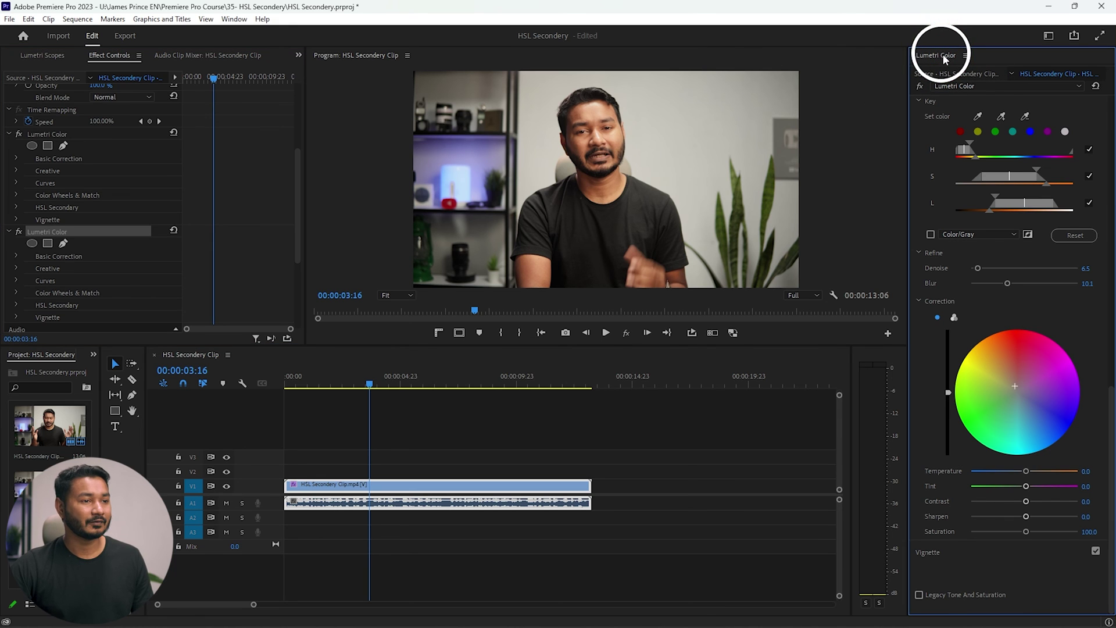
pyautogui.click(978, 85)
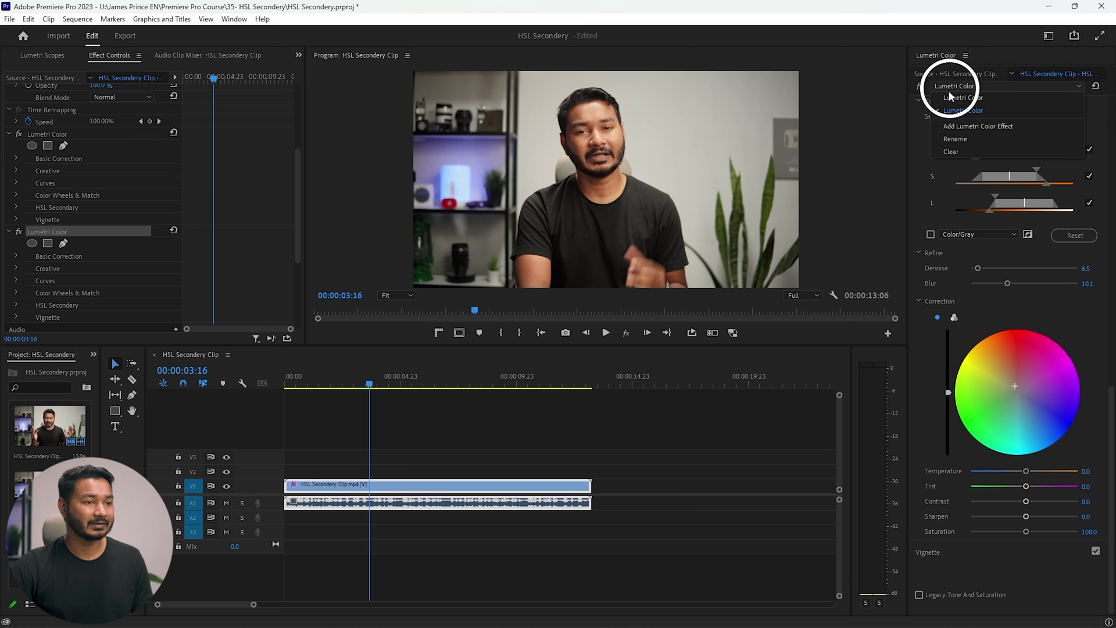
pyautogui.click(964, 109)
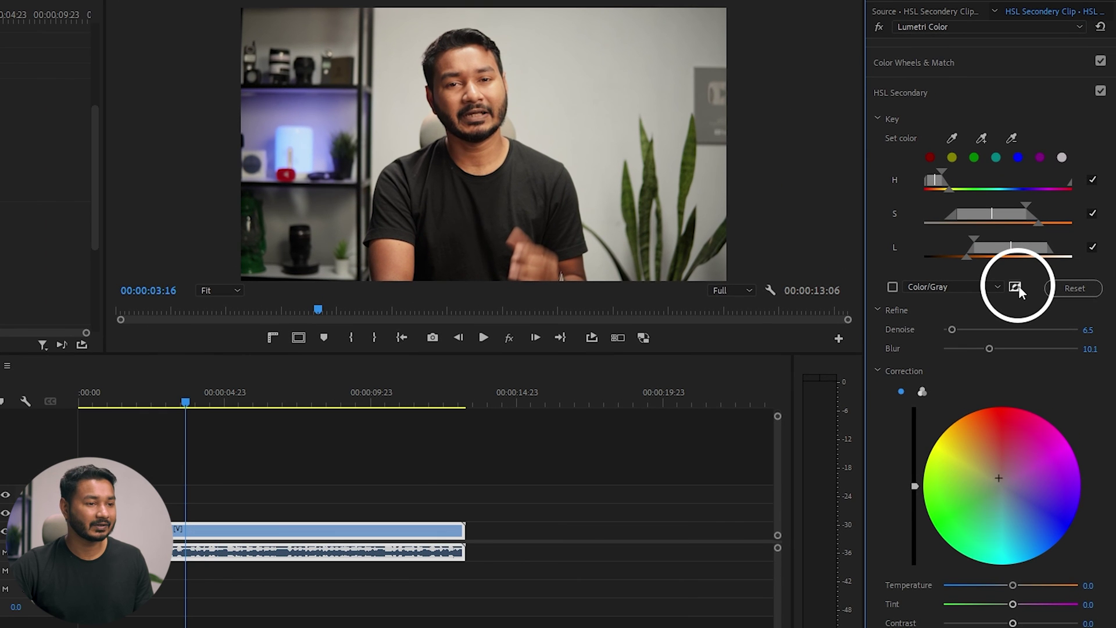
# Invert the HSL Secondary key and check it as a Color/Gray matte before turning that off
pyautogui.click(1017, 285)
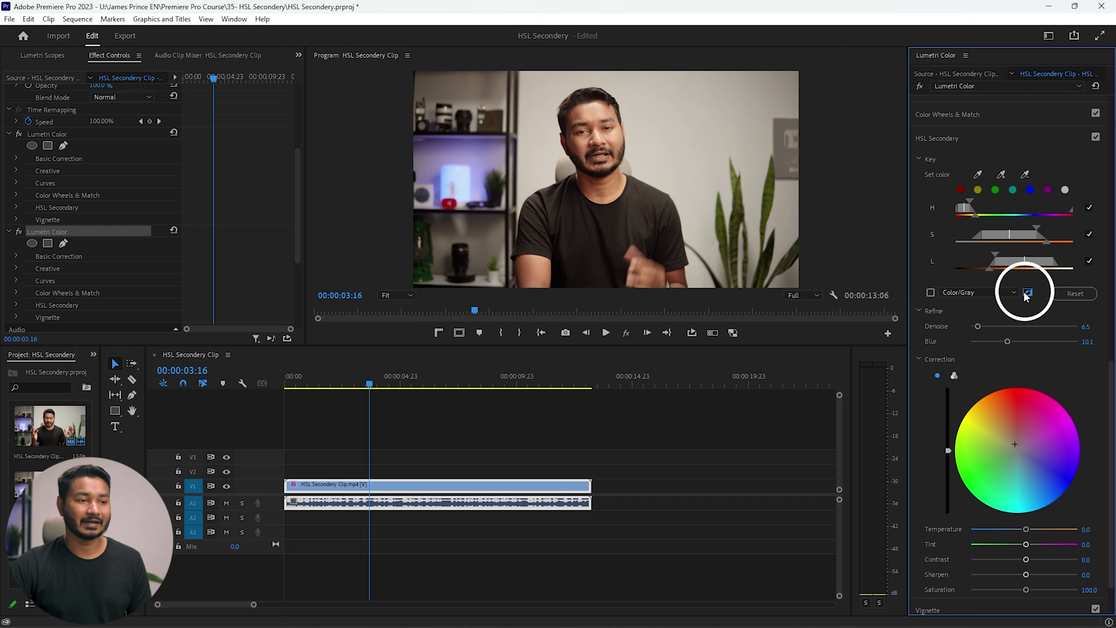
pyautogui.click(930, 292)
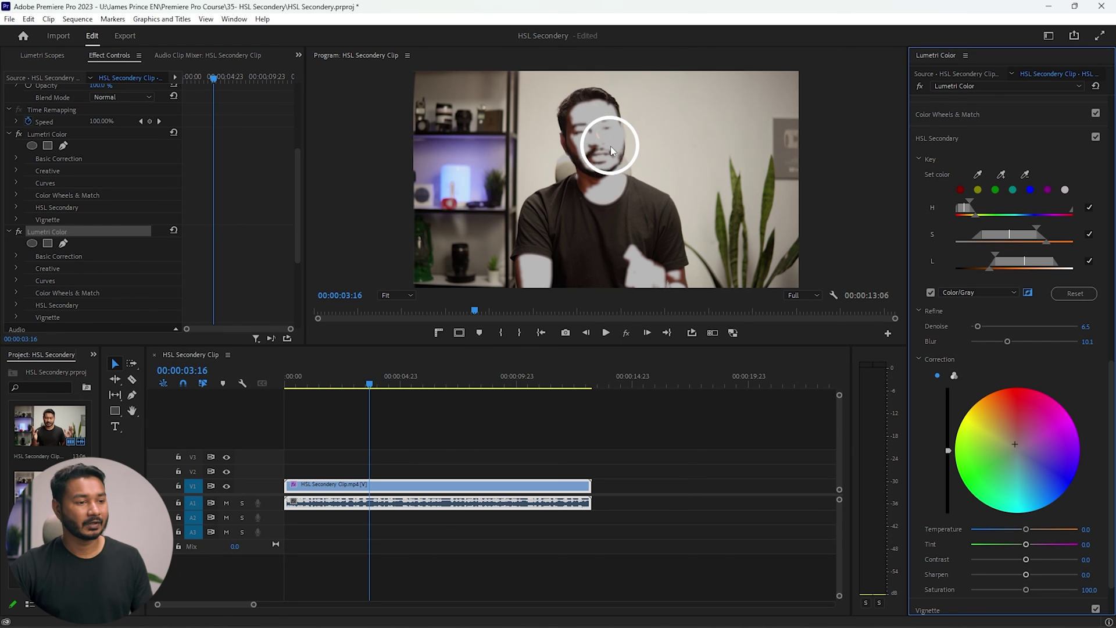
pyautogui.click(931, 292)
# Shift the background's colour balance with the correction wheel
pyautogui.scroll(-1, 995, 389)
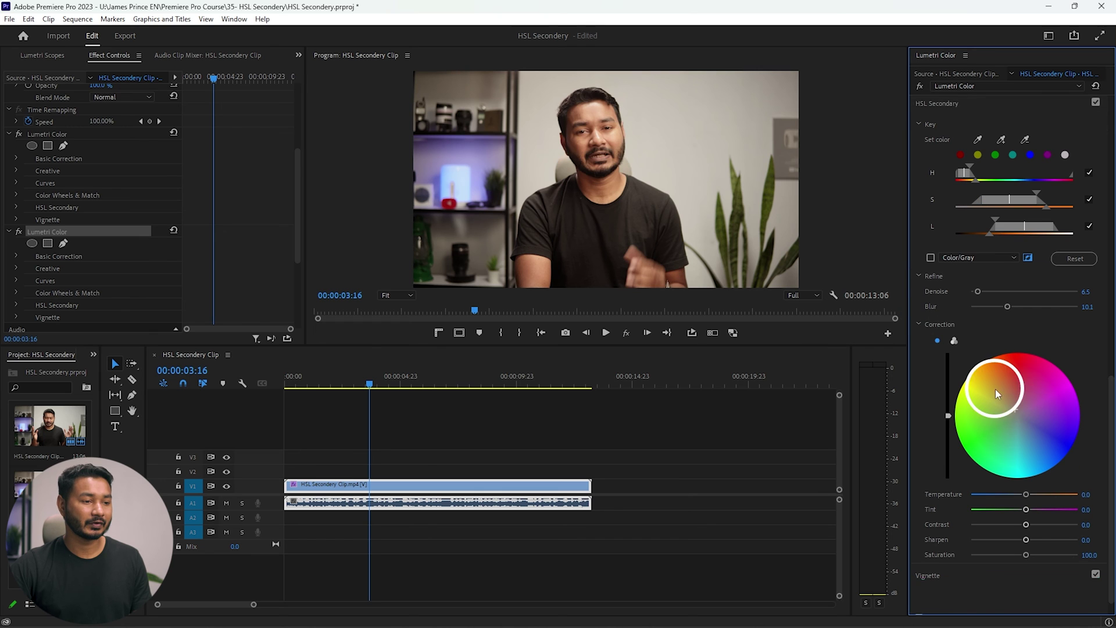
pyautogui.scroll(-1, 995, 389)
pyautogui.moveTo(1026, 389); pyautogui.dragTo(1005, 394)
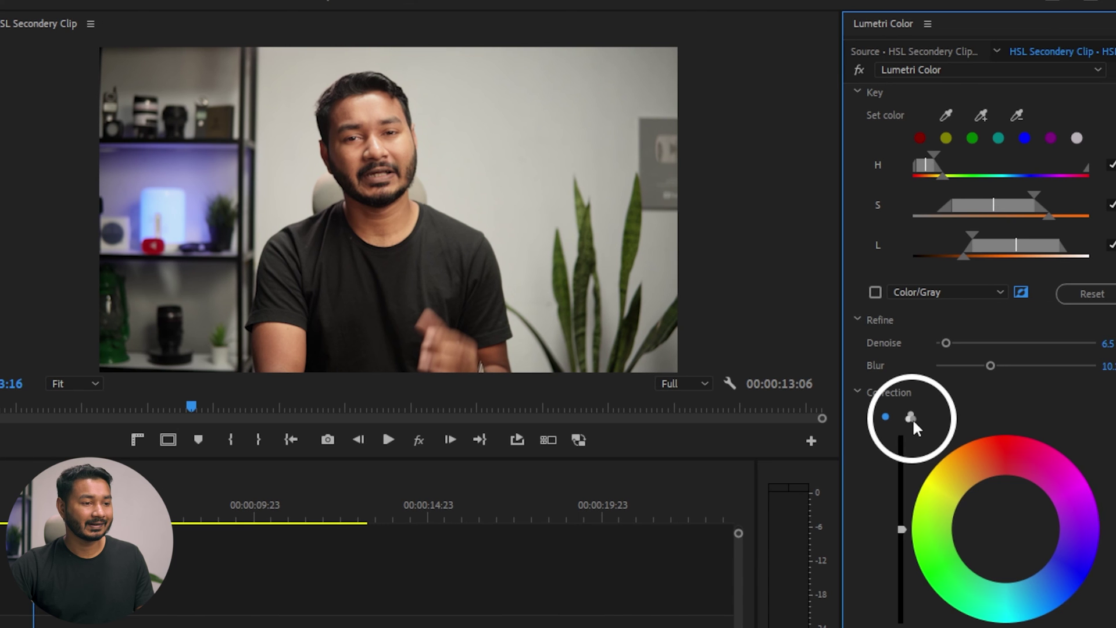
# Switch the HSL Secondary correction to separate Shadows, Midtones and Highlights wheels
pyautogui.click(911, 417)
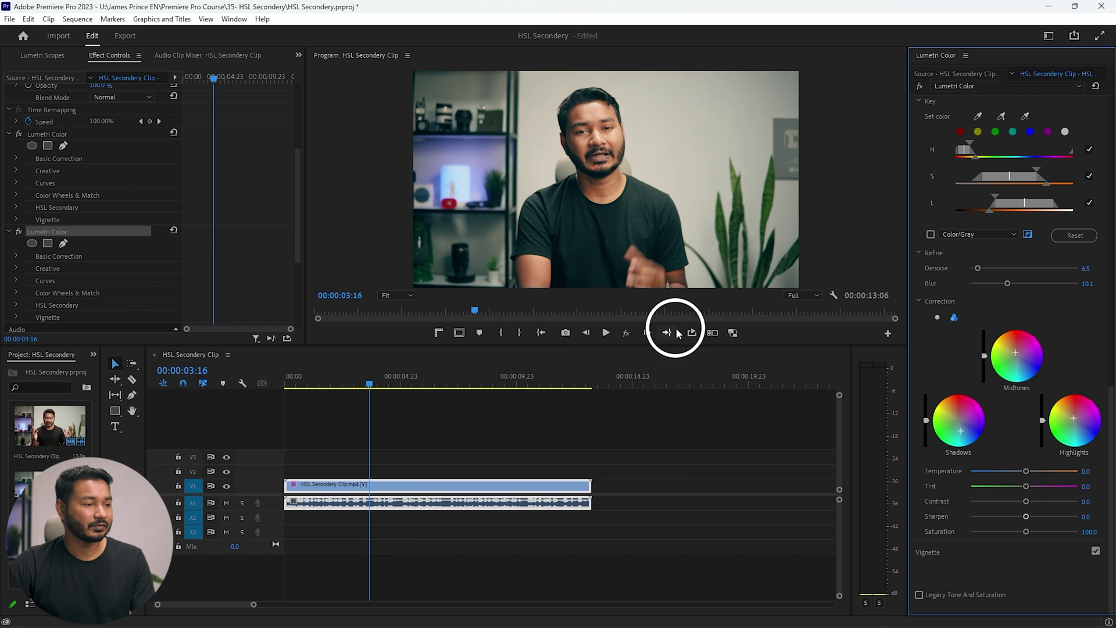
# Toggle Global FX Mute in the Program Monitor to compare before and after
pyautogui.click(624, 335)
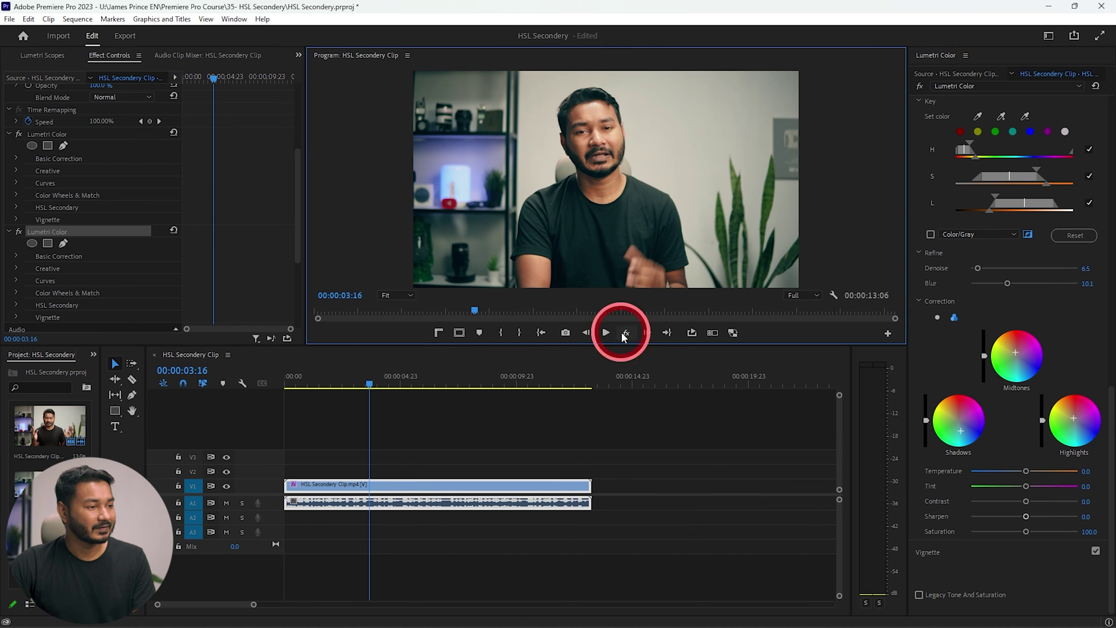